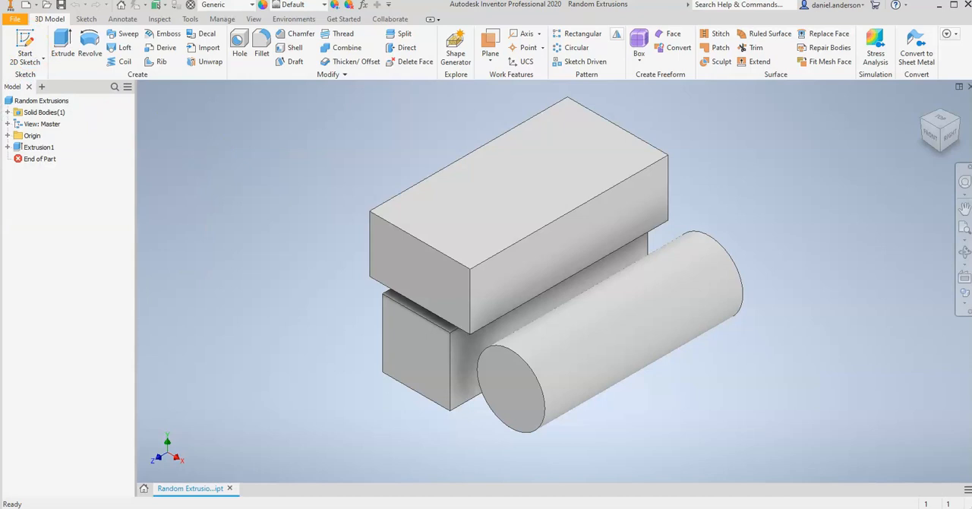
Step: Start a new 2D sketch on the XZ origin plane
click(34, 43)
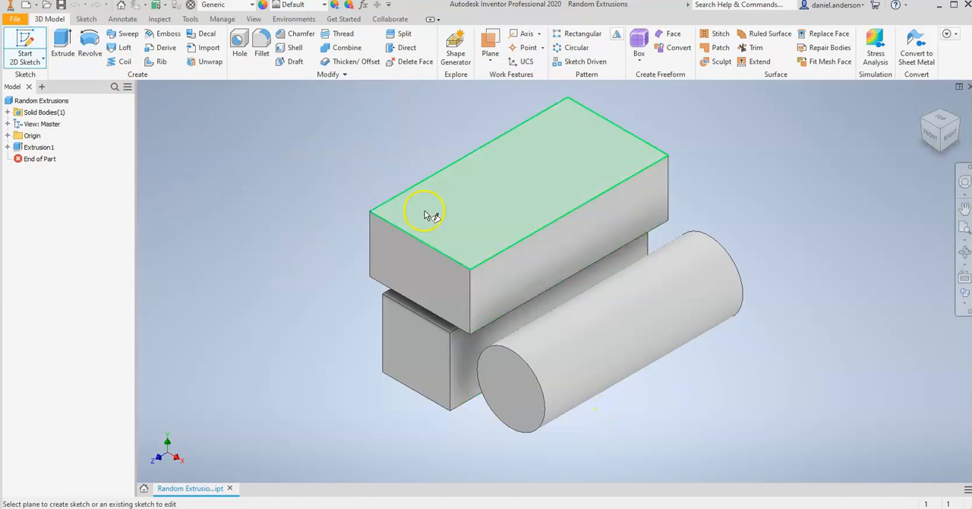
click(9, 135)
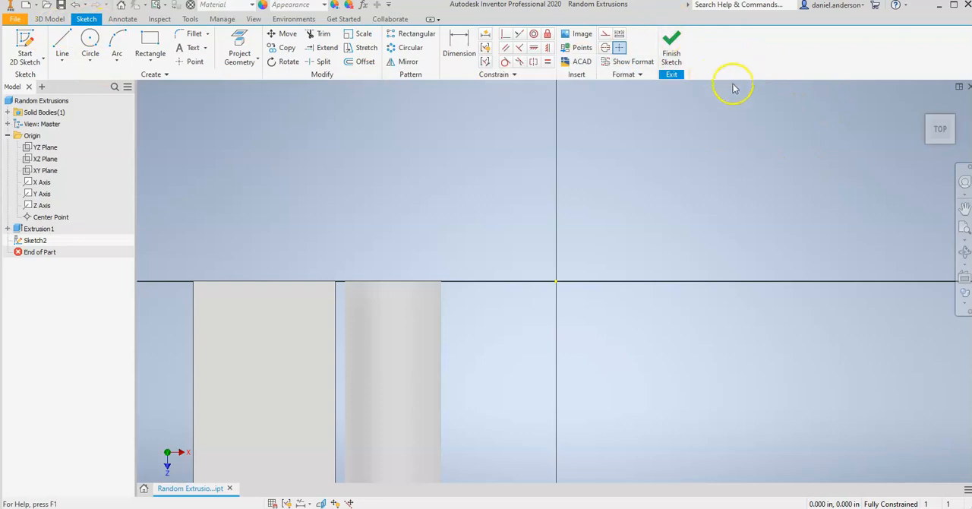
click(960, 104)
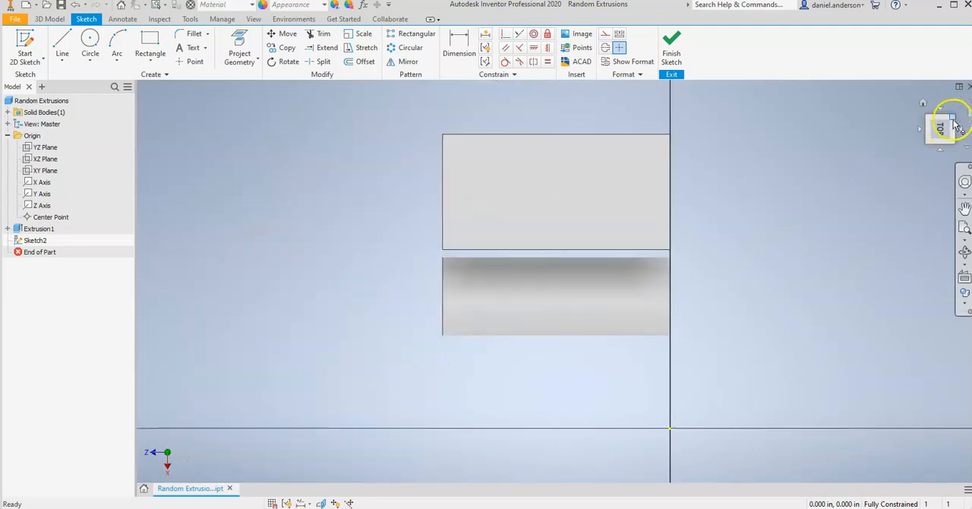
click(958, 107)
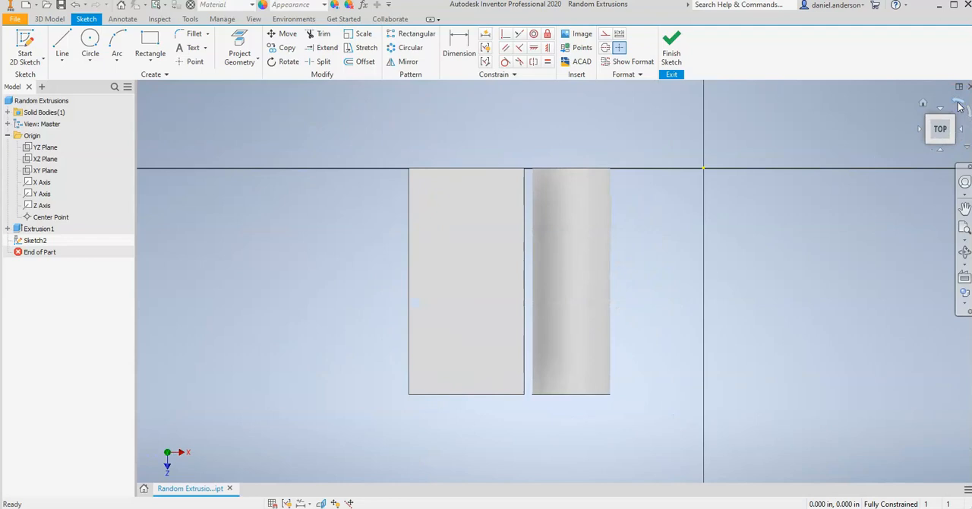
Step: Sketch a closed, four-sided arrowhead outline from connected lines in the empty area behind the solids, with a closing line about 0.73 in long
middle_drag(664, 267, 718, 388)
scroll(718, 388, up, 1)
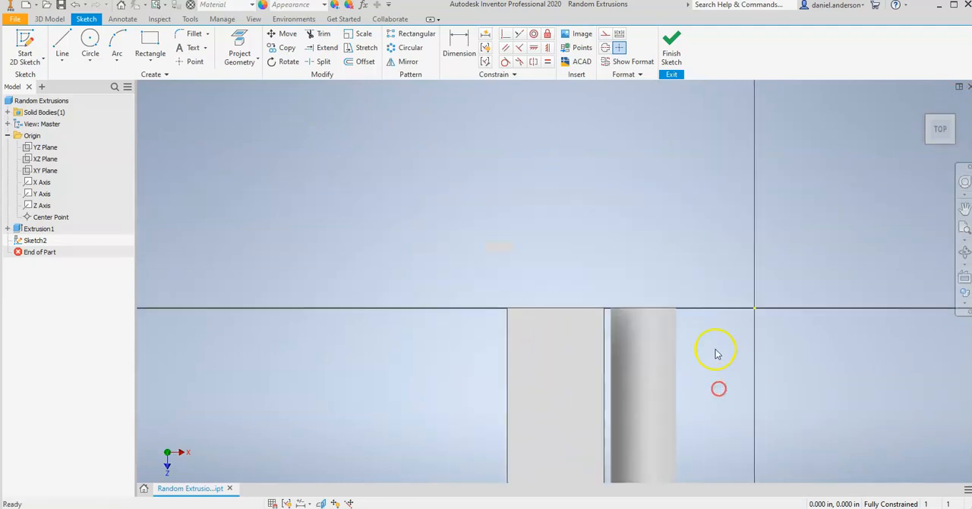
middle_drag(708, 327, 750, 395)
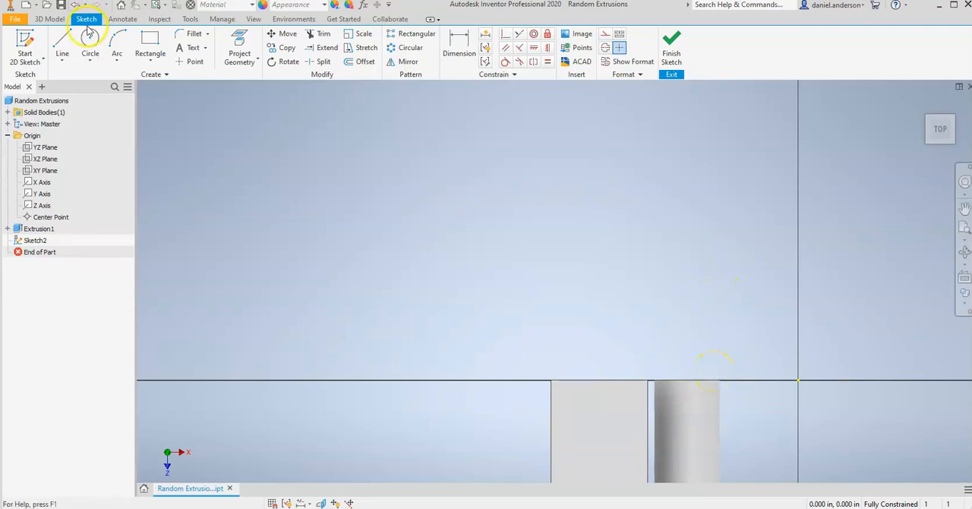
click(63, 40)
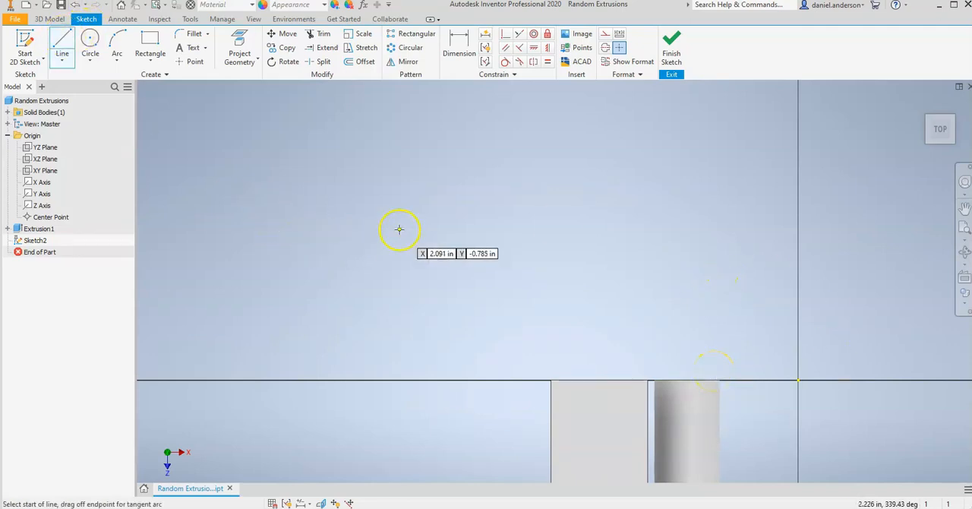
click(318, 226)
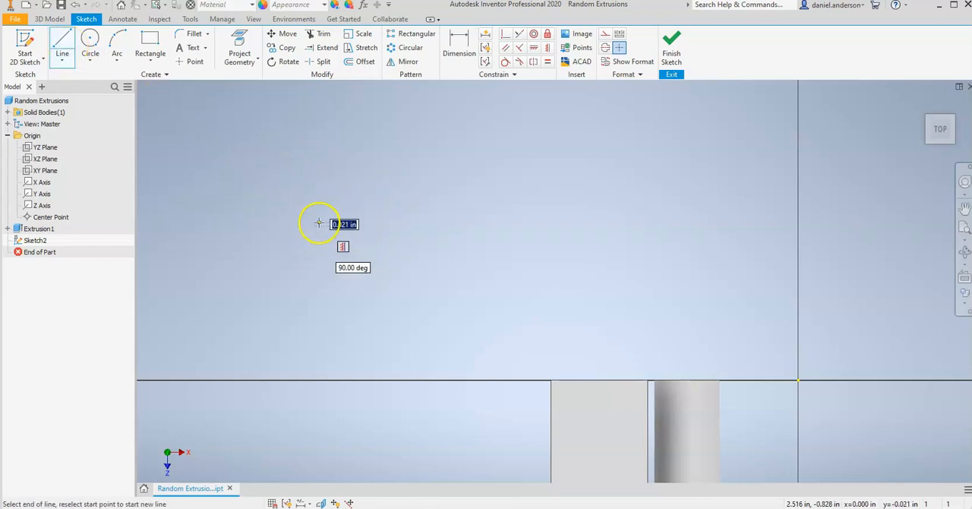
click(444, 155)
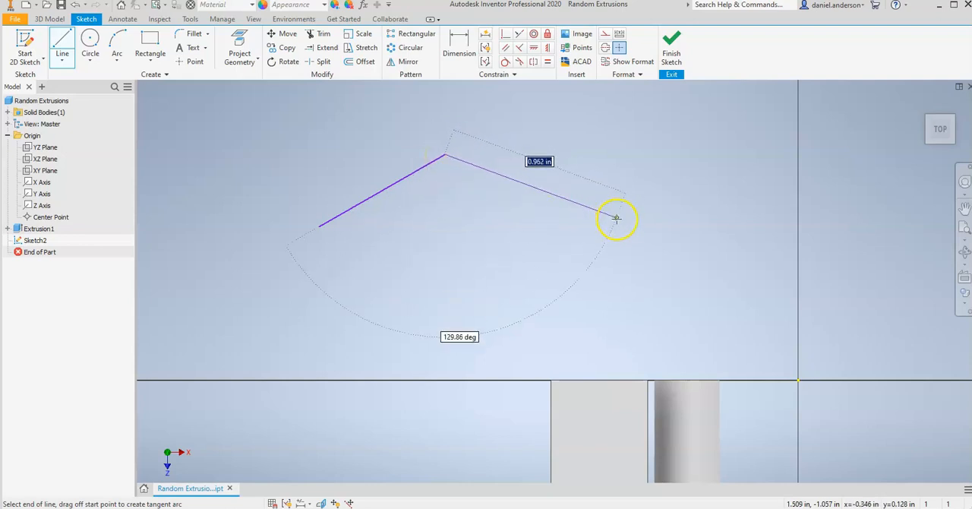
click(610, 218)
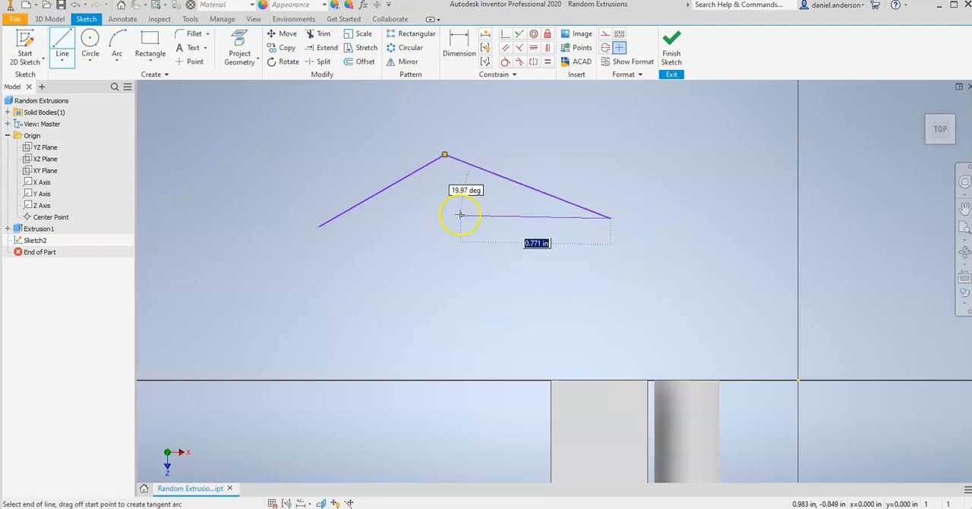
click(452, 192)
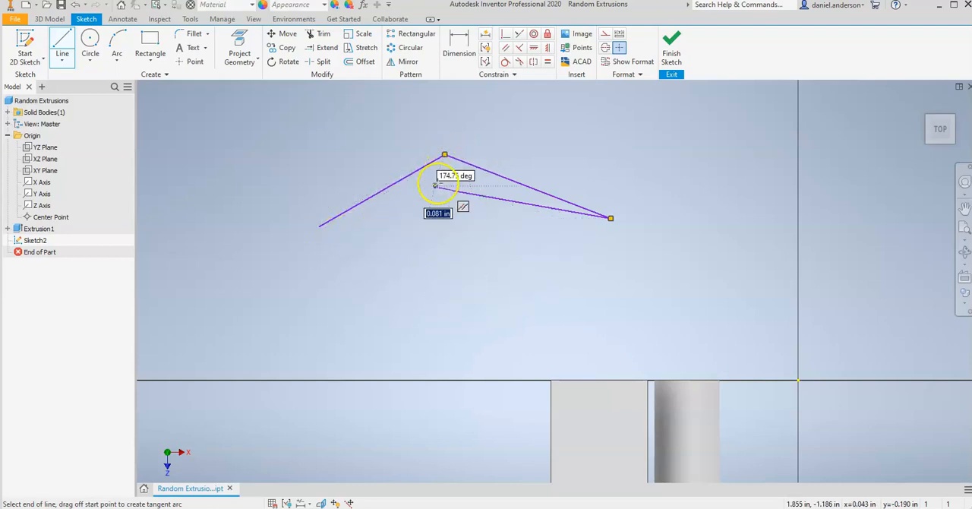
click(318, 225)
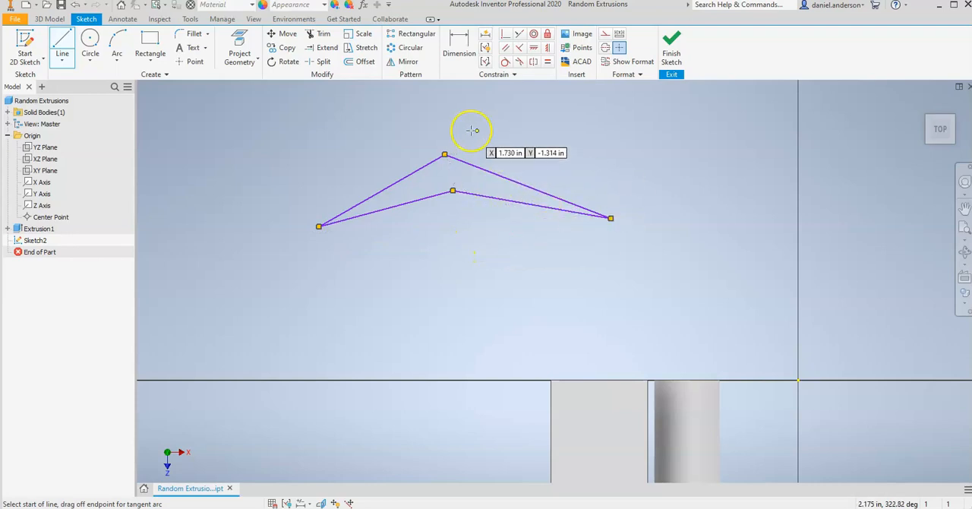
right_click(215, 106)
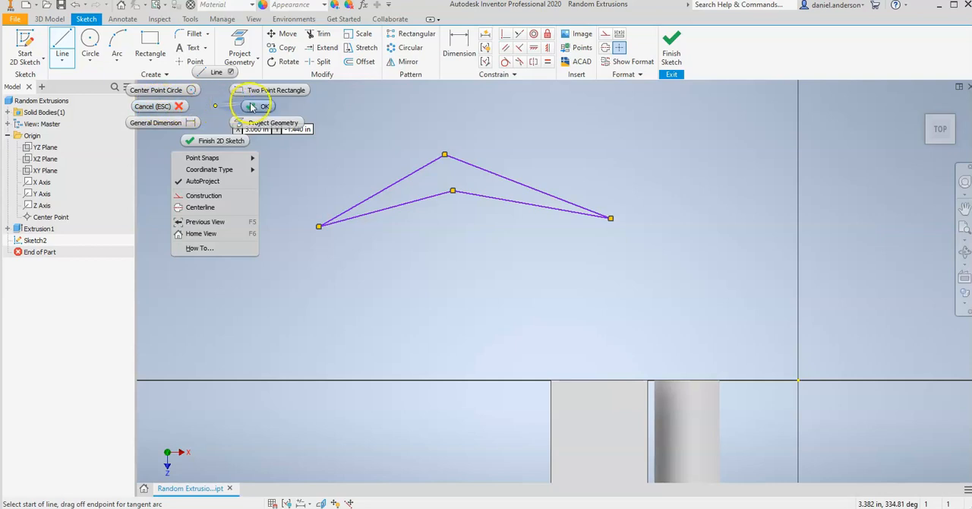
click(256, 105)
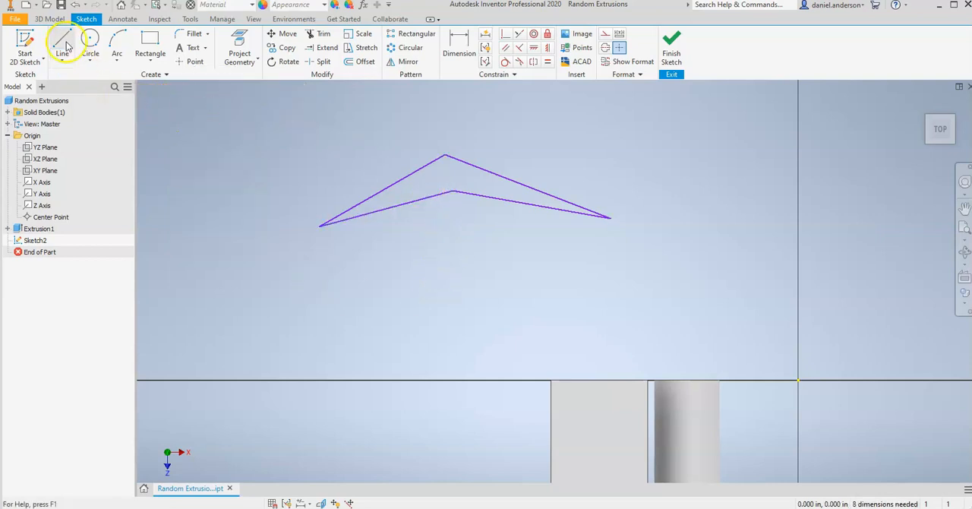
Step: Reshape the arrowhead outline by moving its left corner down and outward, its inner vertex down and its peak up
drag(453, 197, 447, 178)
drag(322, 228, 302, 261)
drag(448, 181, 447, 205)
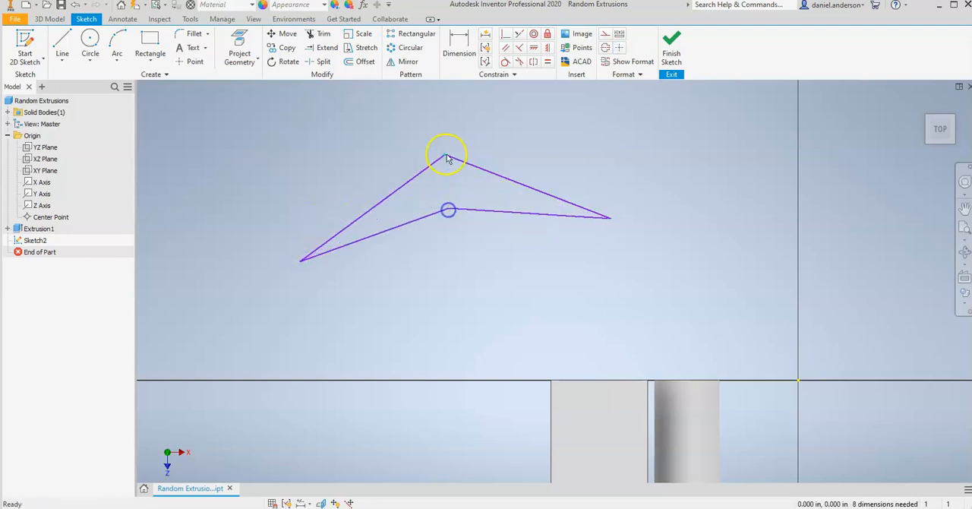
drag(443, 151, 443, 135)
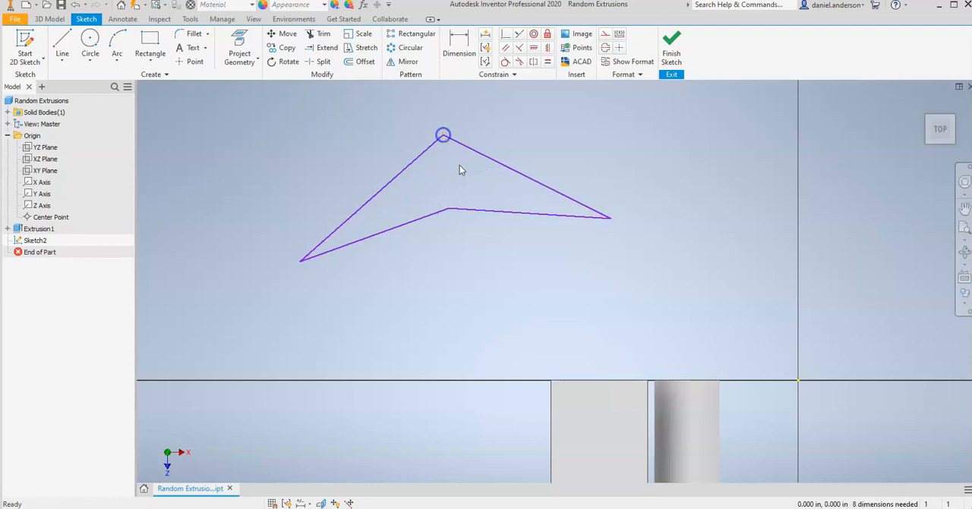
Step: Sketch a closed teardrop beside the arrowhead using a slanted line about 0.54 in long, a tangent arc, and a horizontal base about 0.72 in long
click(62, 44)
click(657, 256)
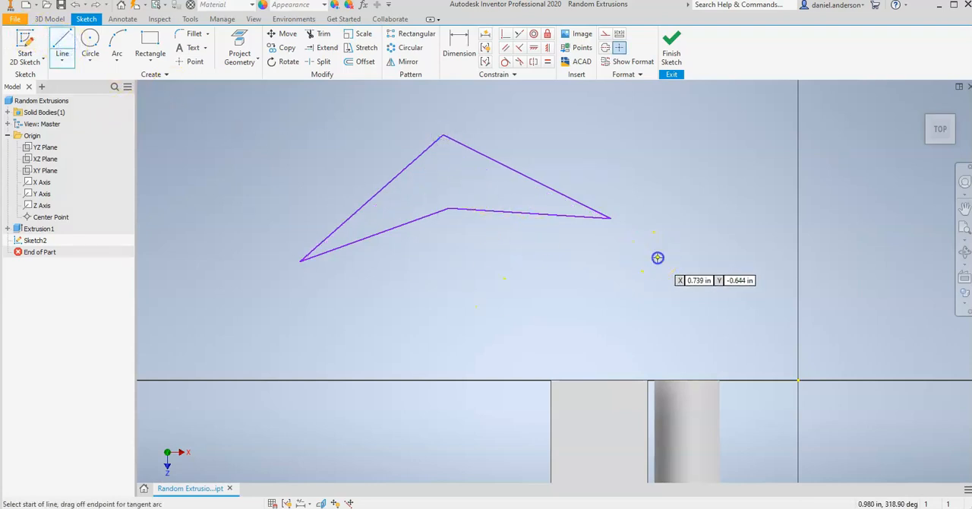
click(734, 188)
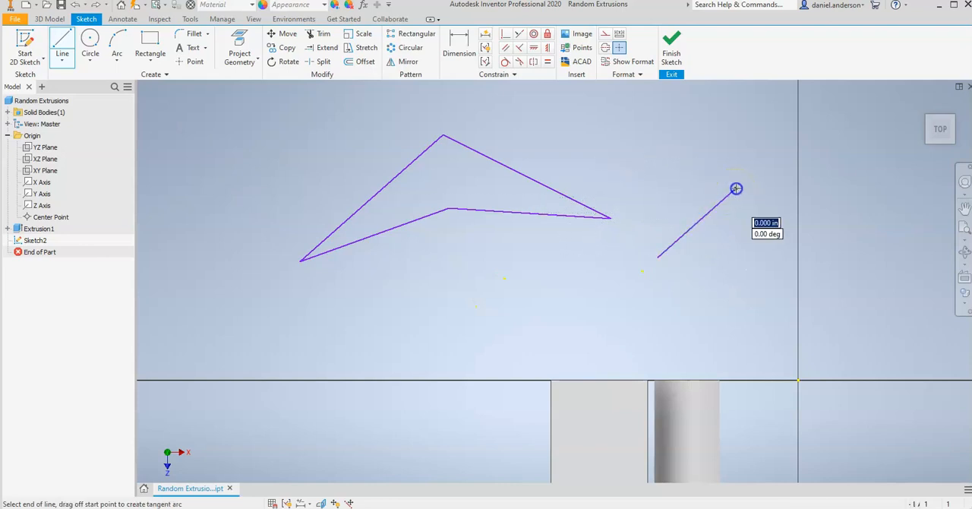
drag(738, 188, 769, 189)
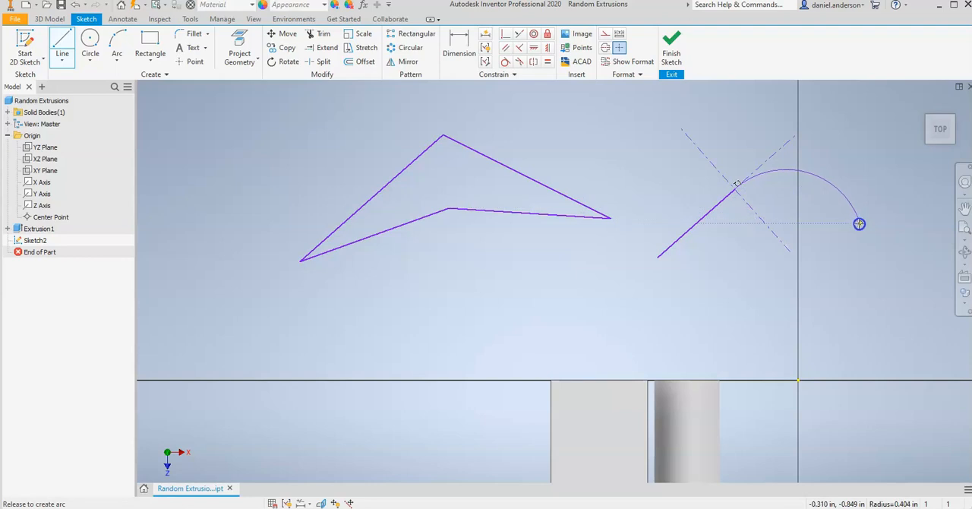
drag(865, 263, 813, 167)
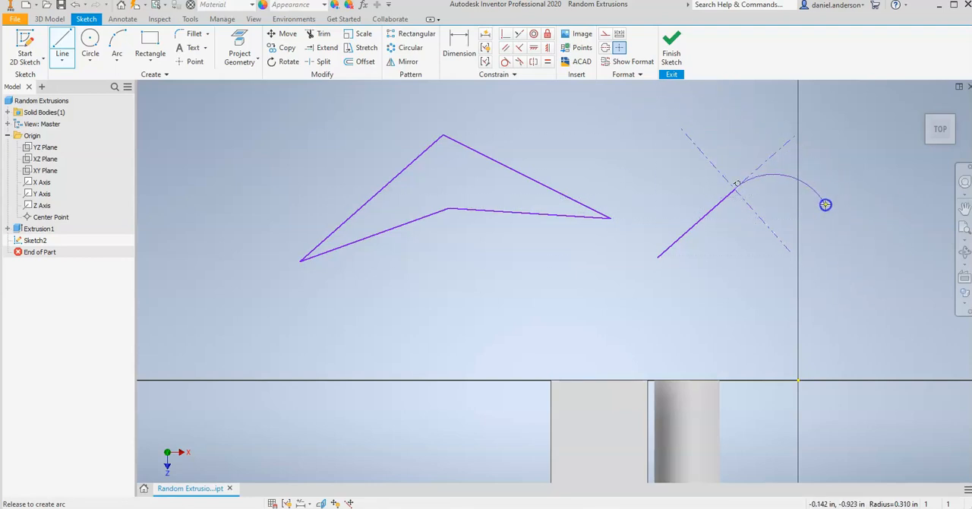
mouse_move(785, 233)
mouse_down()
mouse_move(841, 232)
mouse_move(800, 229)
mouse_up()
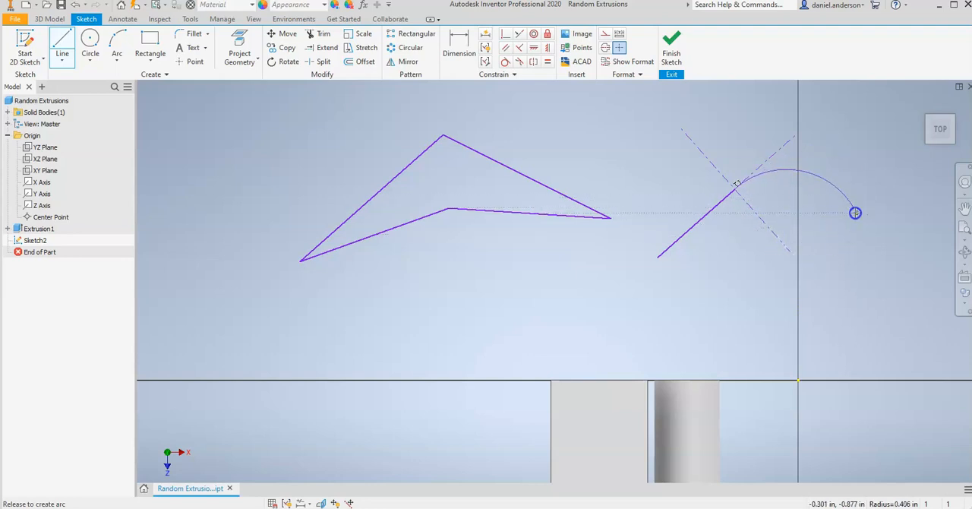
drag(850, 274, 801, 271)
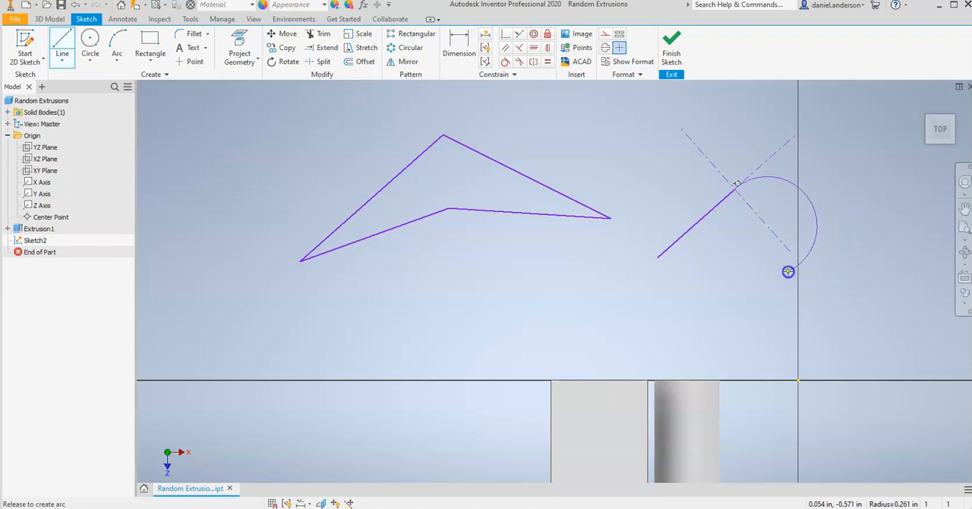
drag(794, 258, 794, 260)
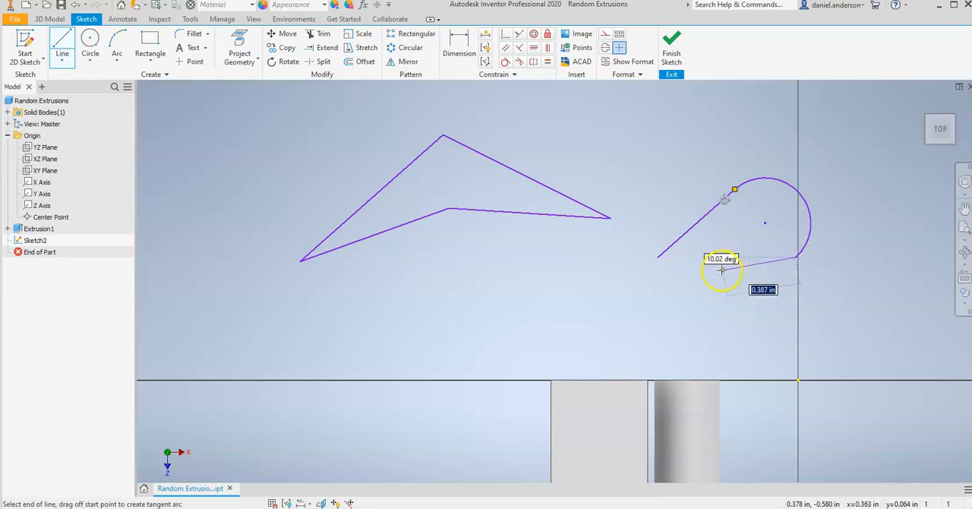
click(657, 258)
Step: Sketch a single horizontal line about 1.14 in long below the arrowhead outline
click(65, 53)
click(62, 43)
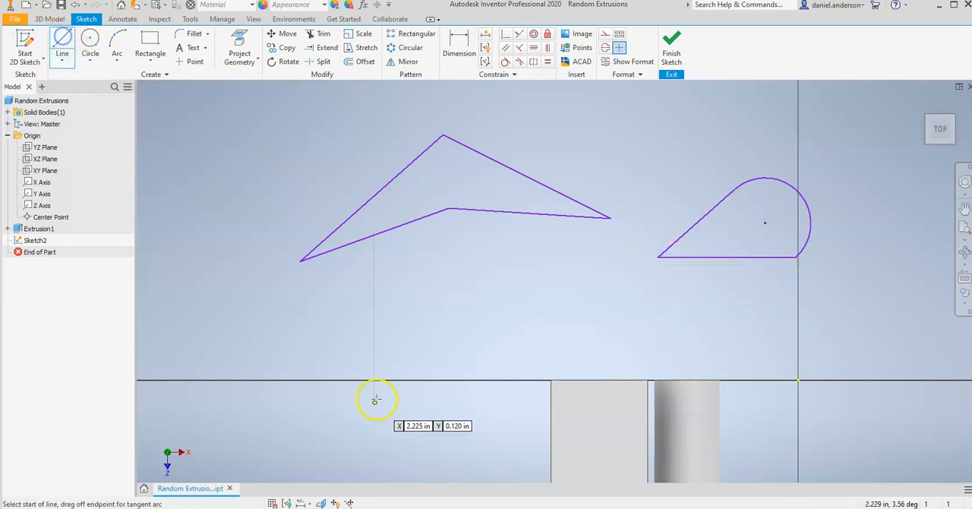
click(318, 338)
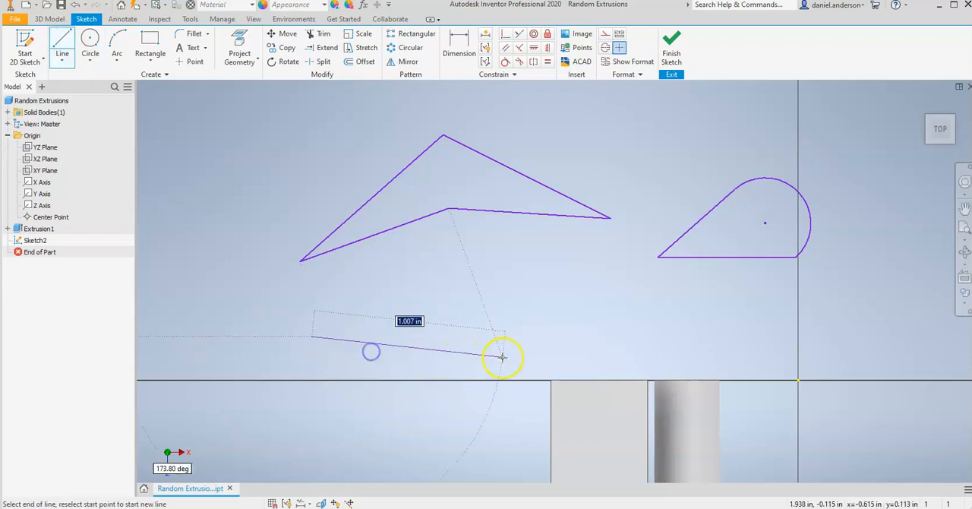
click(529, 335)
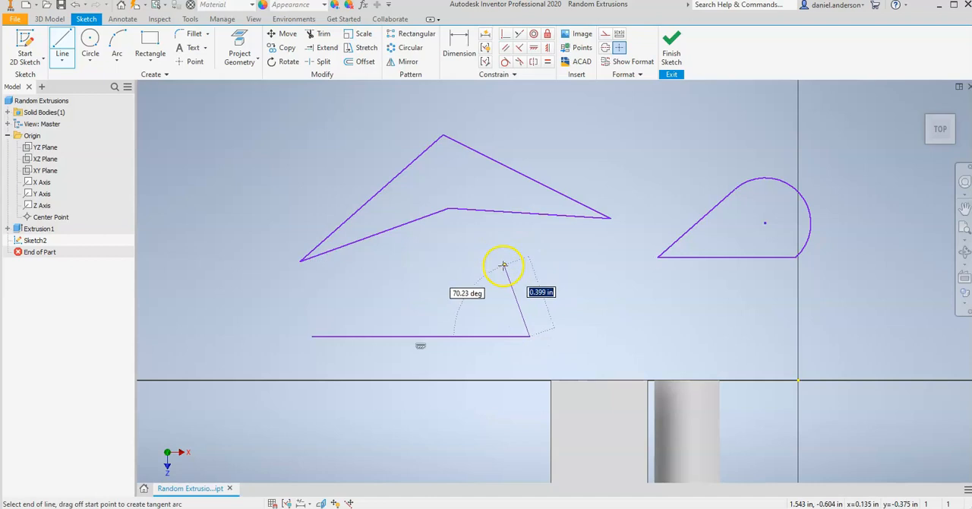
key(Escape)
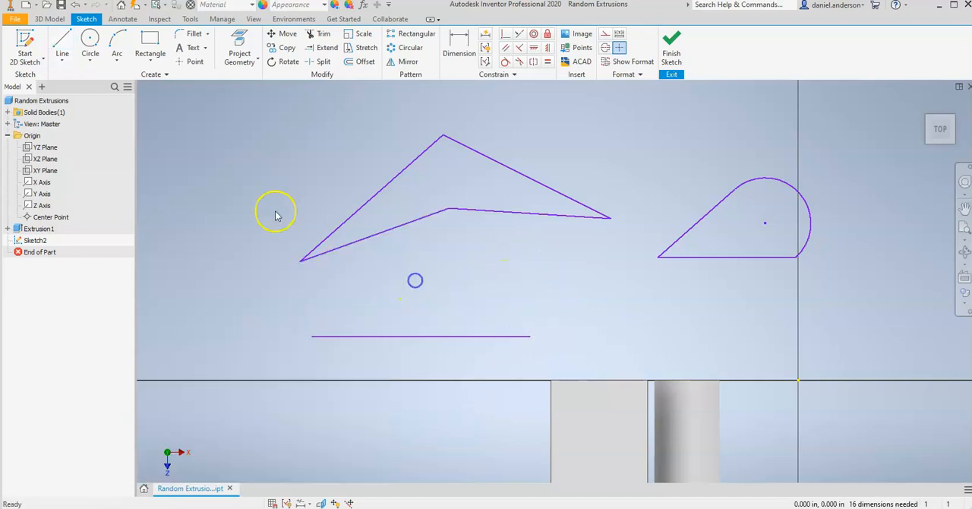
Step: Close the horizontal line into a dome with a three-point arc between its endpoints, bulging upward with a radius of about 0.61 in
click(121, 59)
click(123, 58)
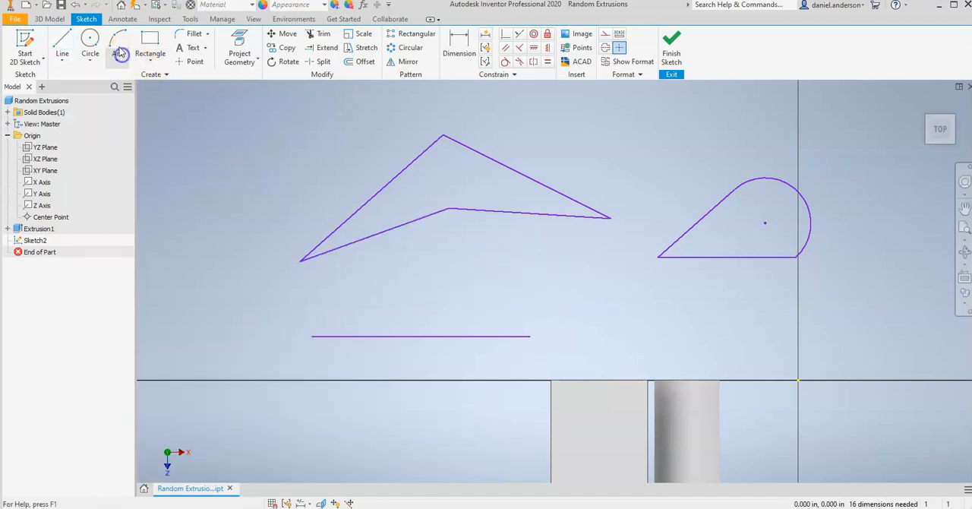
click(122, 59)
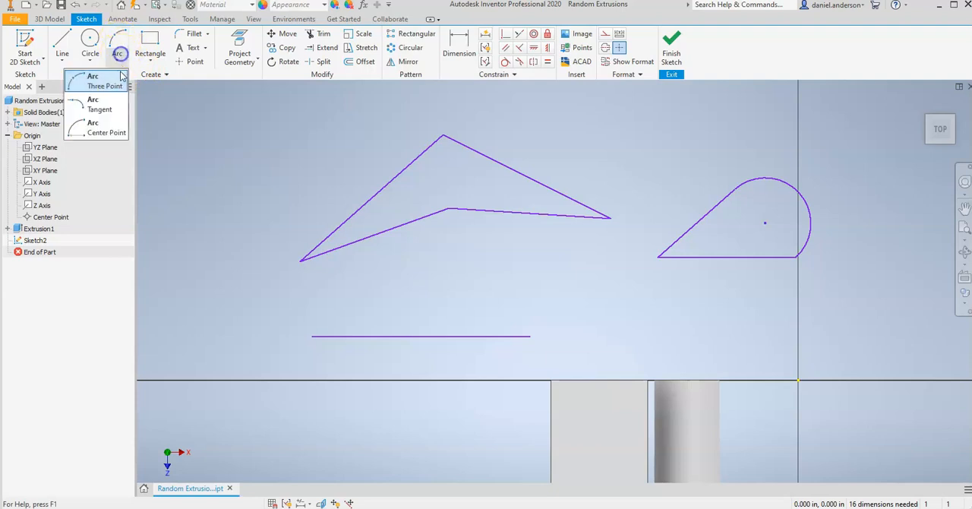
click(119, 61)
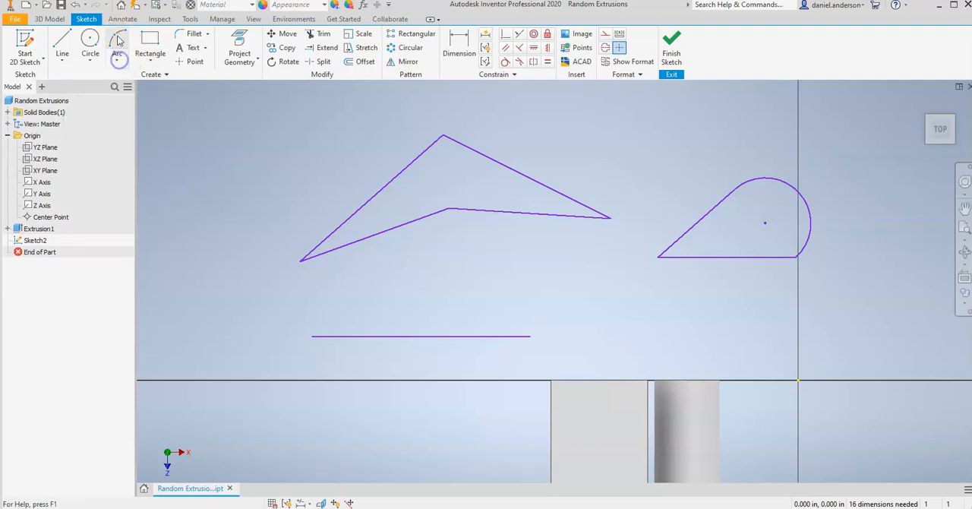
click(120, 48)
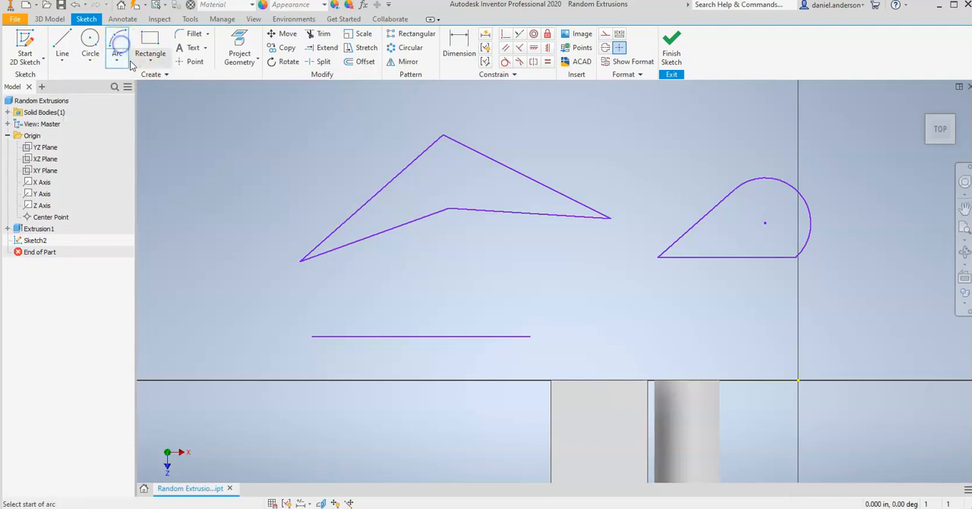
click(312, 335)
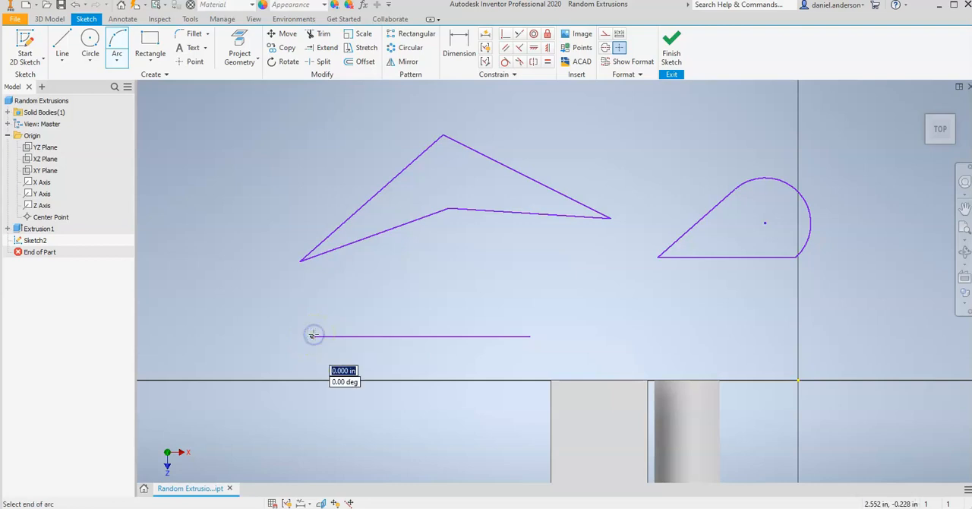
click(531, 336)
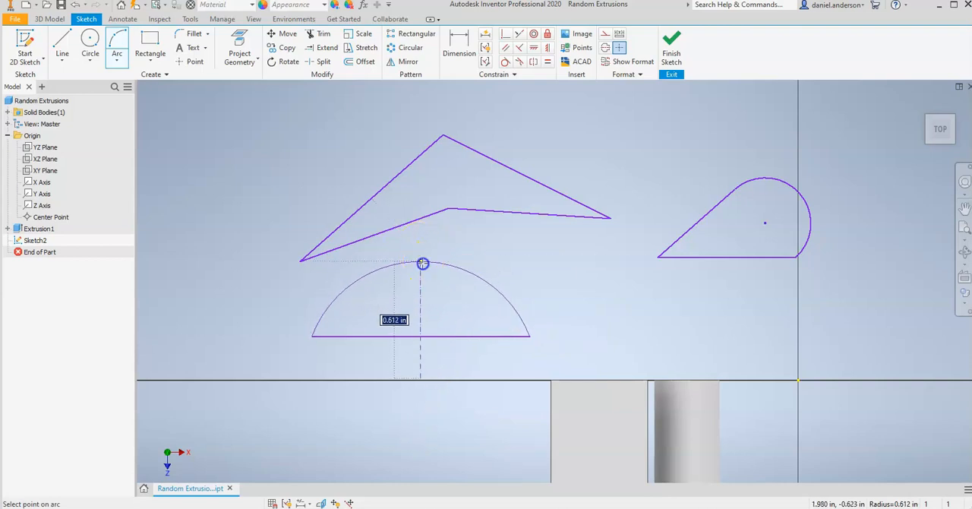
click(422, 264)
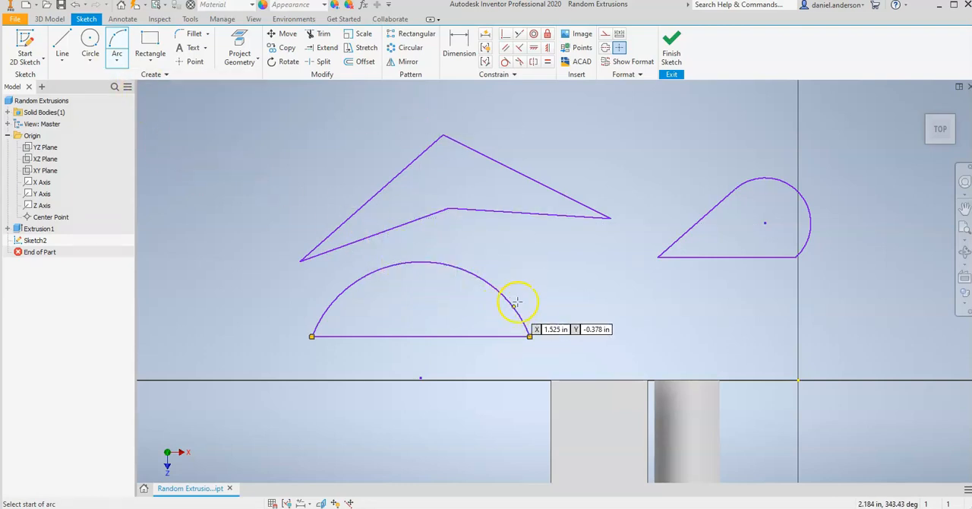
mouse_move(555, 260)
middle_down()
mouse_move(585, 319)
mouse_move(585, 373)
middle_up()
scroll(585, 318, down, 3)
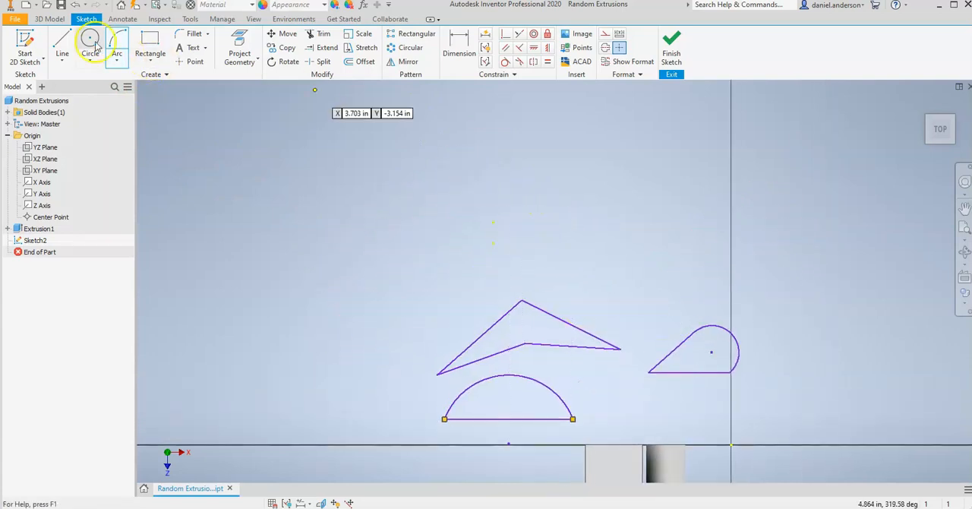
Step: Sketch two adjoining three-point arcs side by side above the arrowhead outline, both bulging upward and sharing an endpoint
click(433, 226)
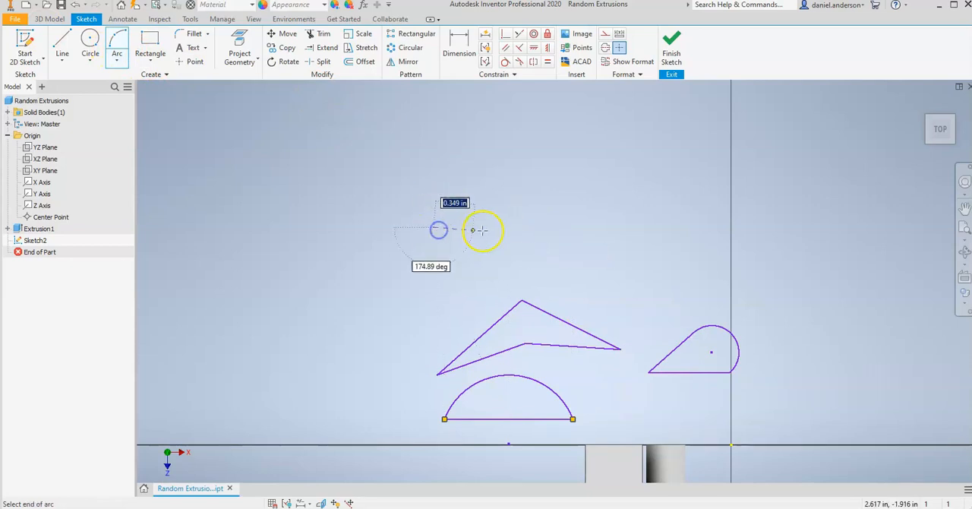
click(520, 183)
click(486, 168)
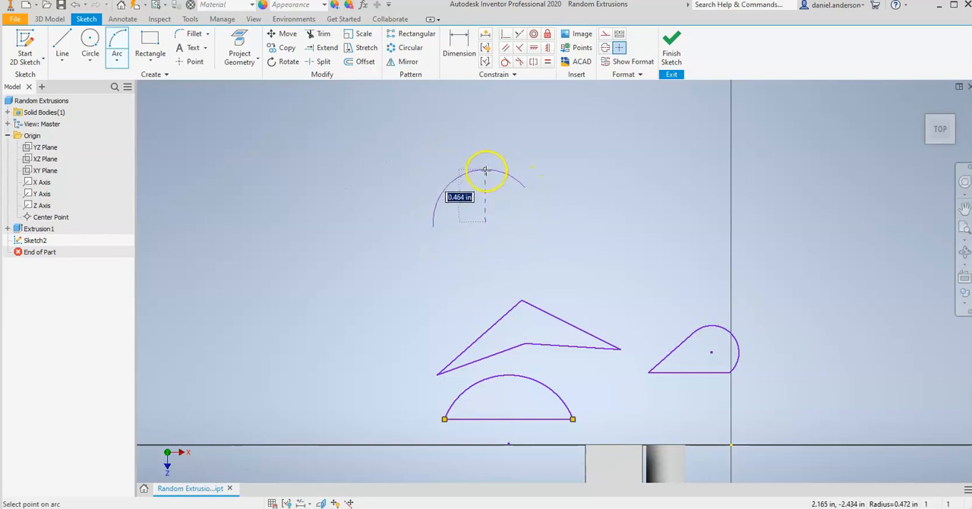
click(525, 186)
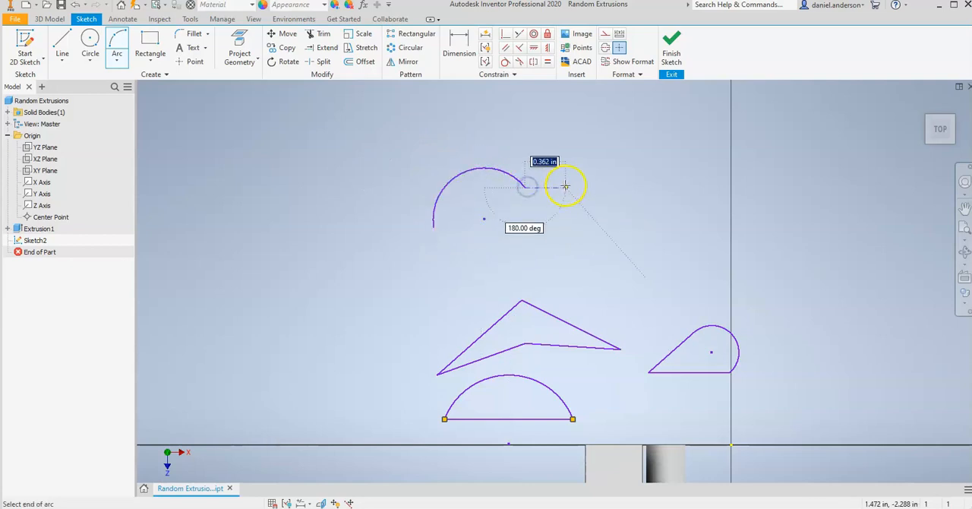
click(604, 187)
click(616, 196)
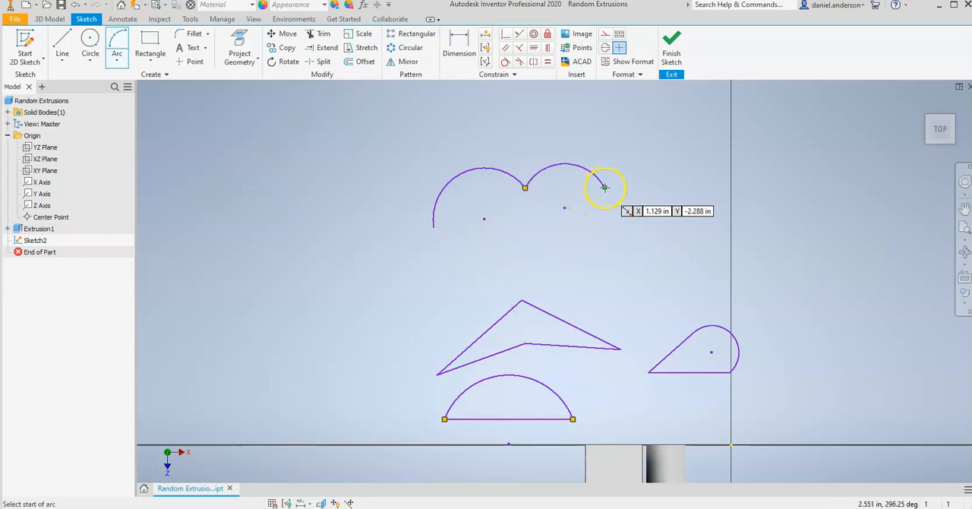
Step: Close the two arcs into a cloud-like profile with an outward arc of about 0.6 in radius and an inward-curving arc of about 0.4 in radius
click(604, 187)
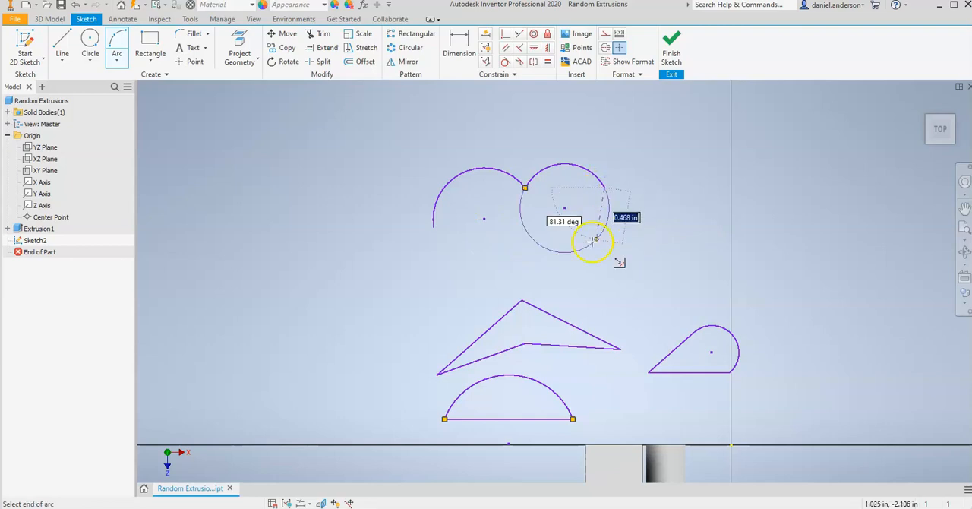
click(510, 270)
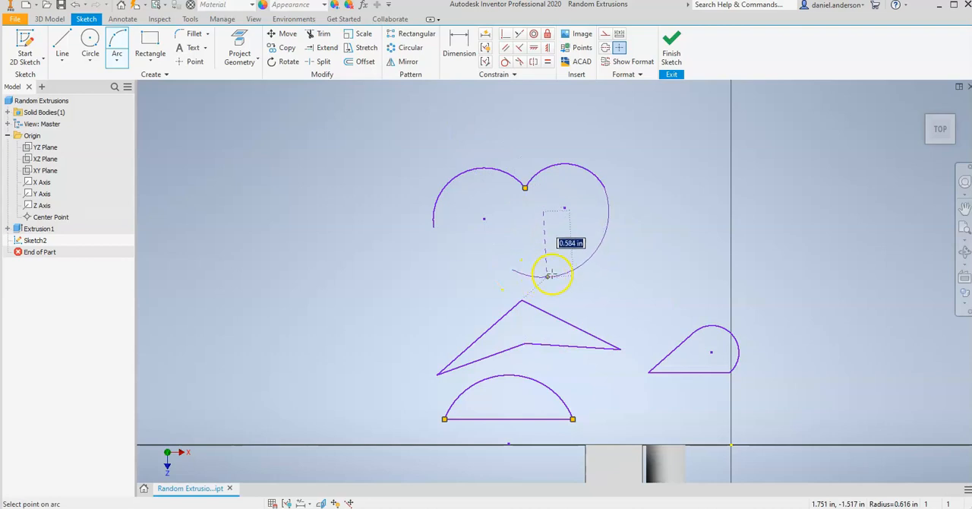
click(580, 264)
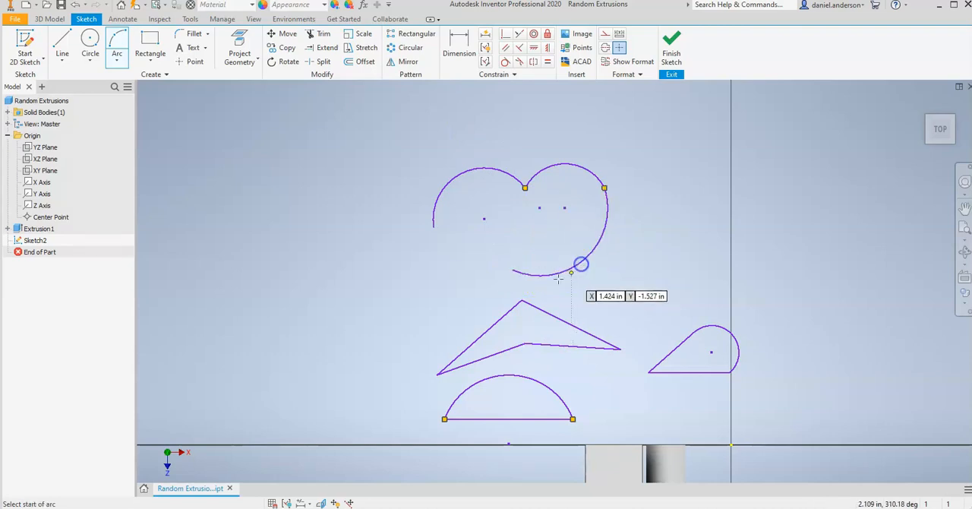
click(513, 269)
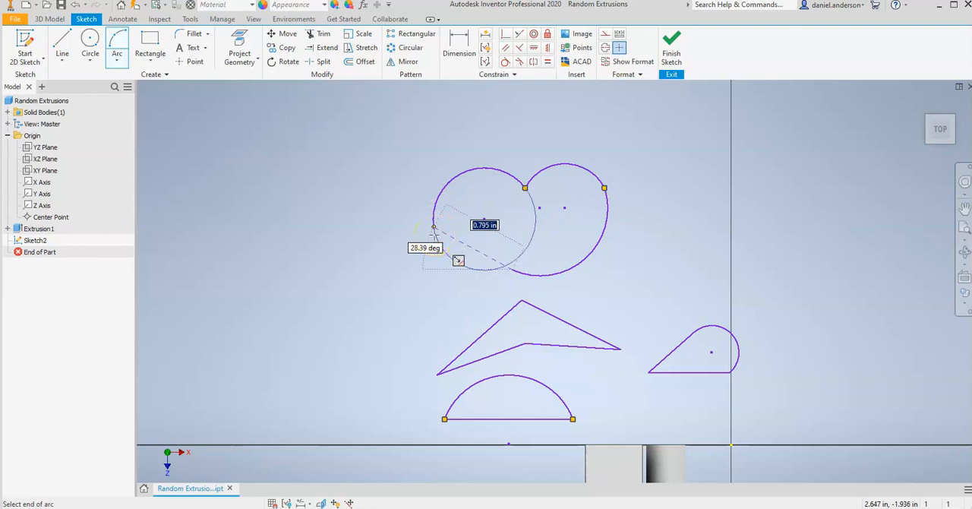
click(433, 226)
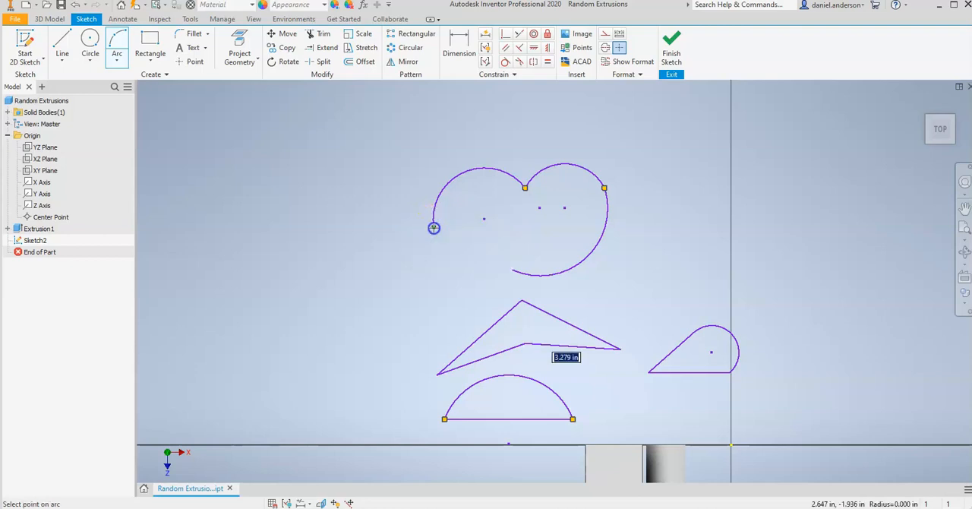
click(496, 212)
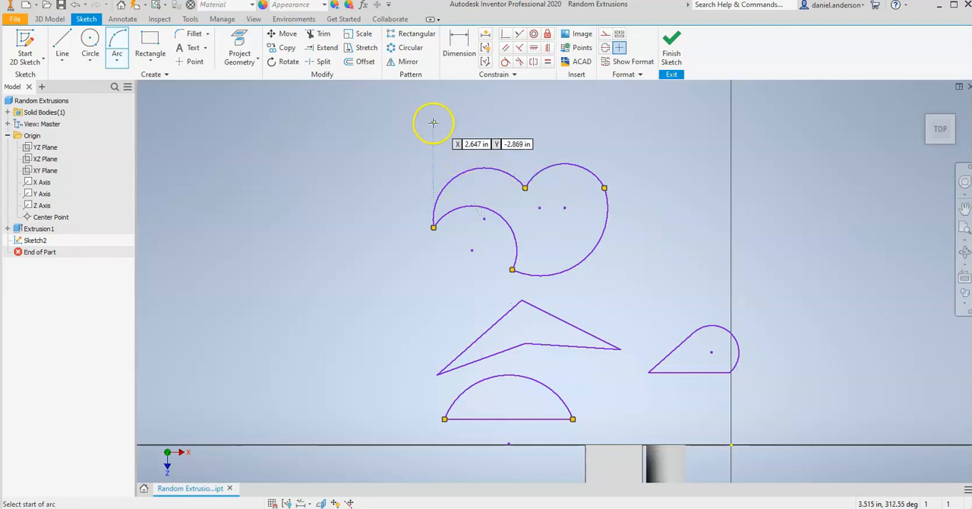
right_click(386, 147)
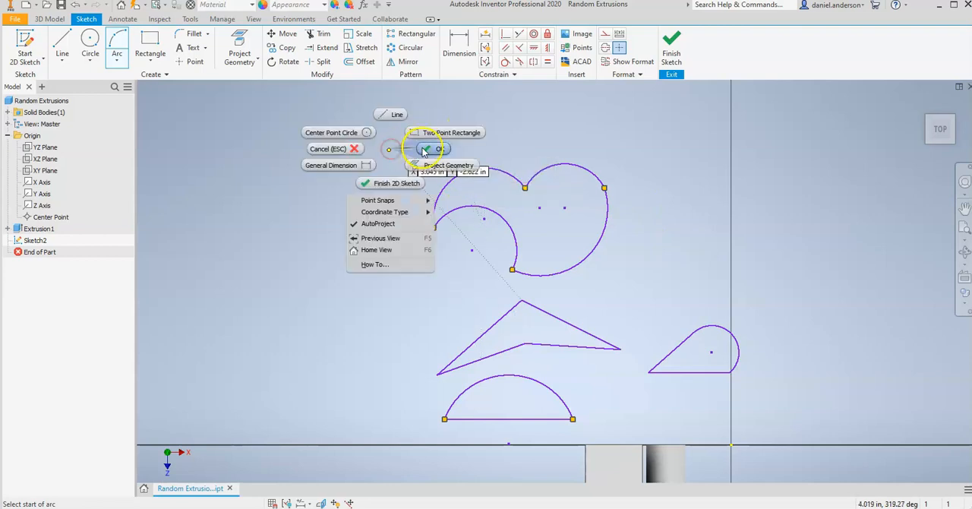
click(423, 150)
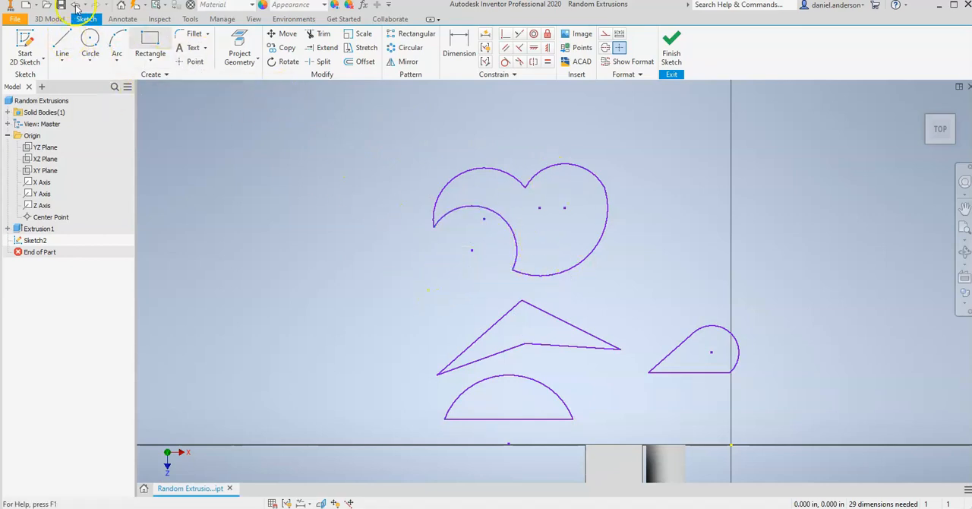
Step: Sketch an open triangle beside the cloud shape with a base about 1.2 in long that stops short of the starting point, and finish the sketch
click(62, 42)
click(278, 217)
click(308, 144)
click(378, 234)
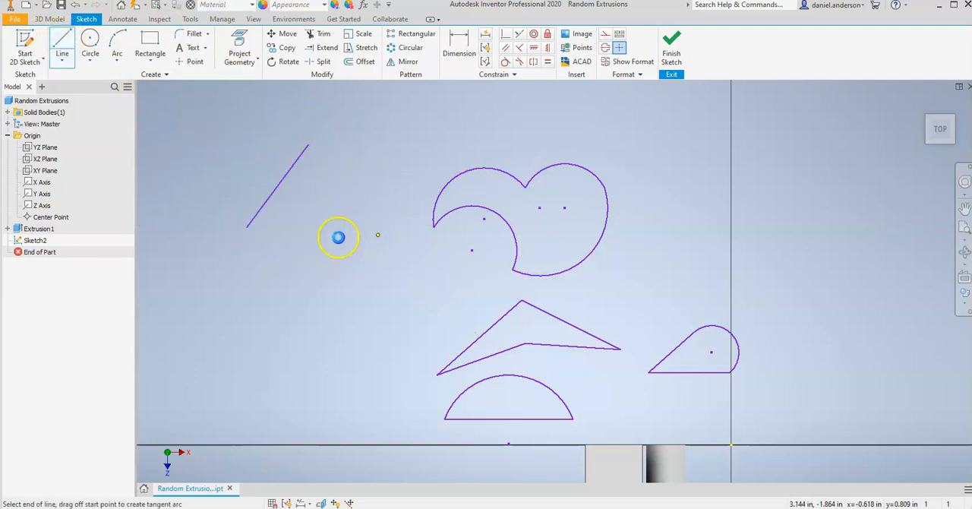
click(243, 237)
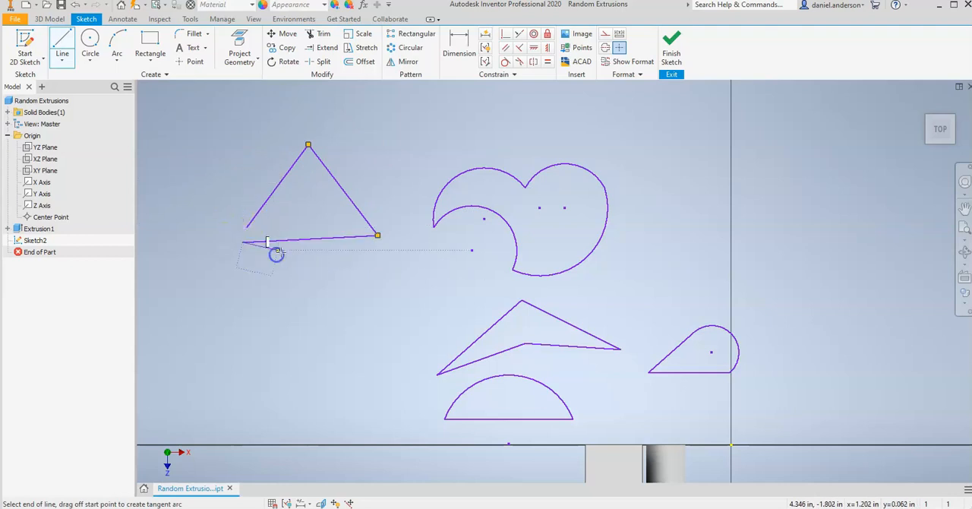
right_click(271, 273)
click(323, 276)
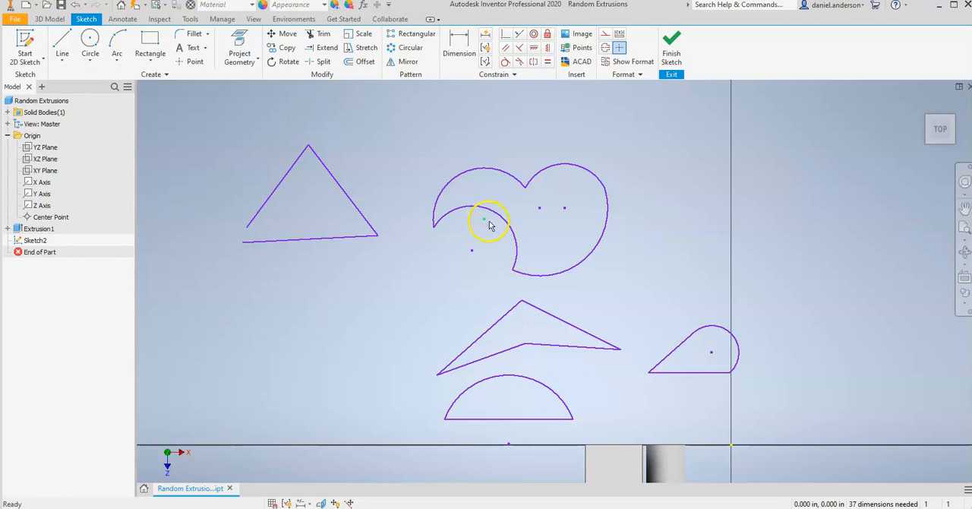
click(670, 56)
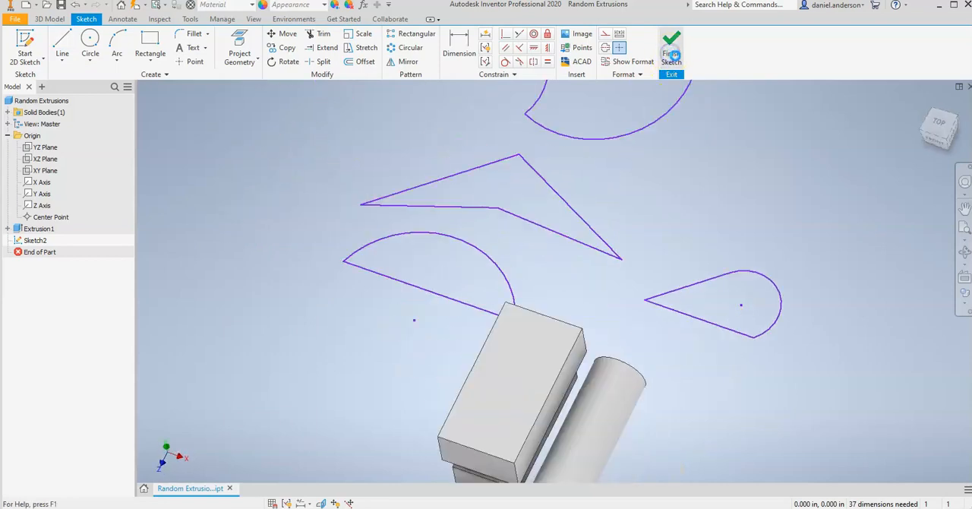
Step: Examine the sketched profiles and existing solids from the top and several isometric directions, ending in the home view
middle_drag(698, 145, 693, 308)
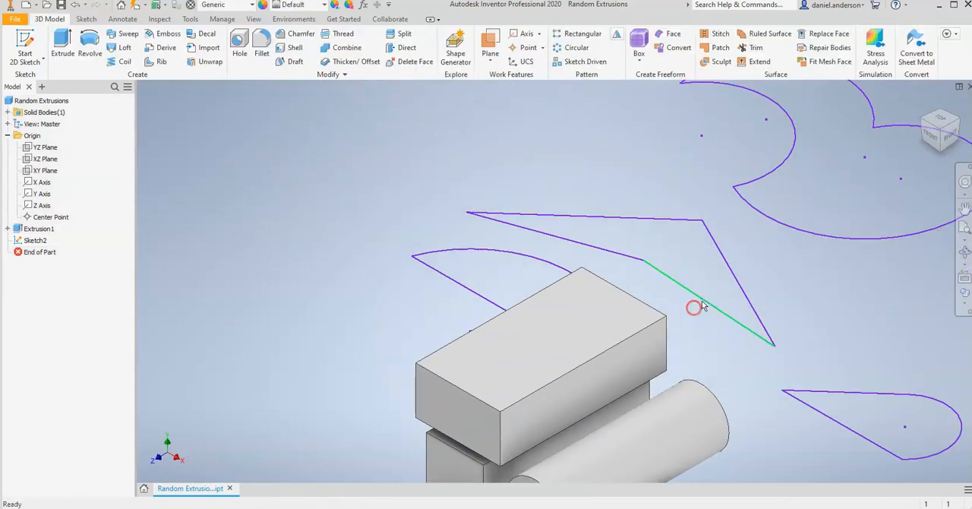
middle_drag(683, 242, 685, 310)
scroll(685, 311, down, 3)
scroll(683, 312, down, 3)
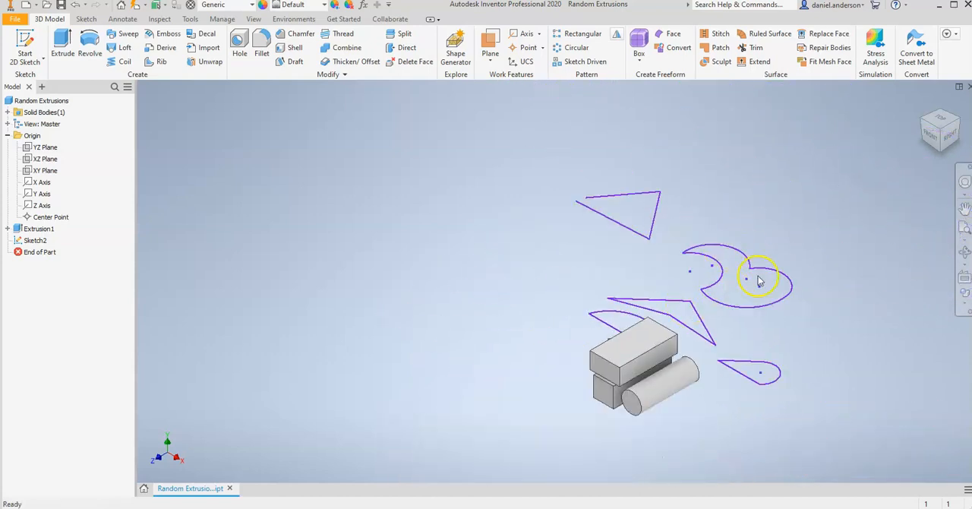
click(940, 131)
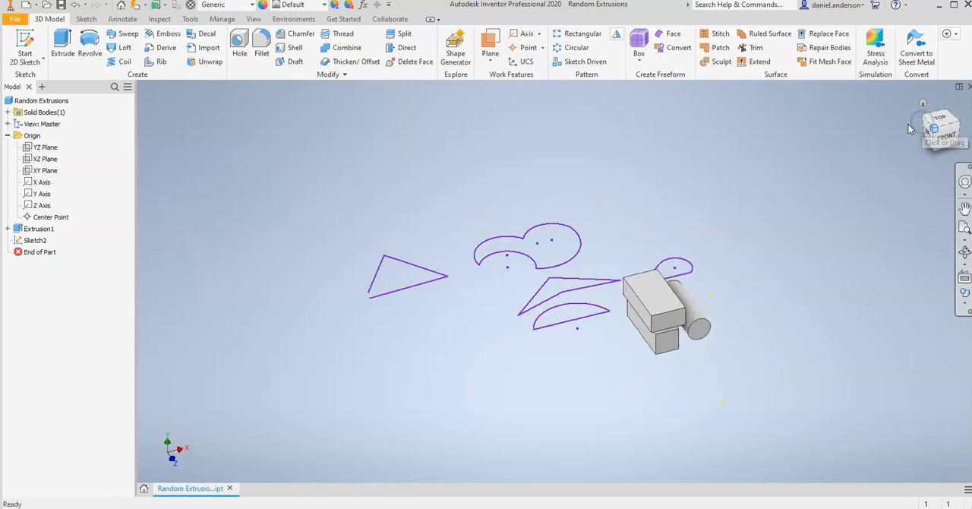
click(931, 127)
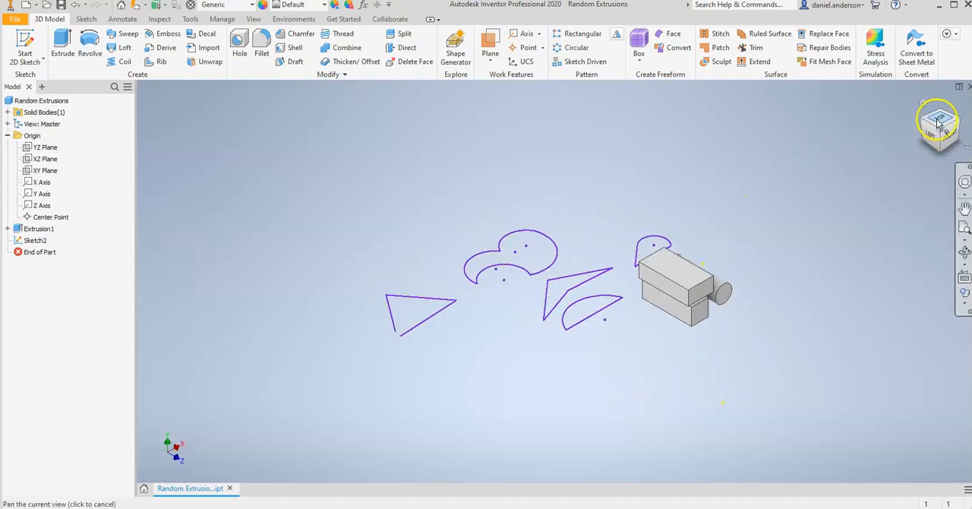
click(923, 105)
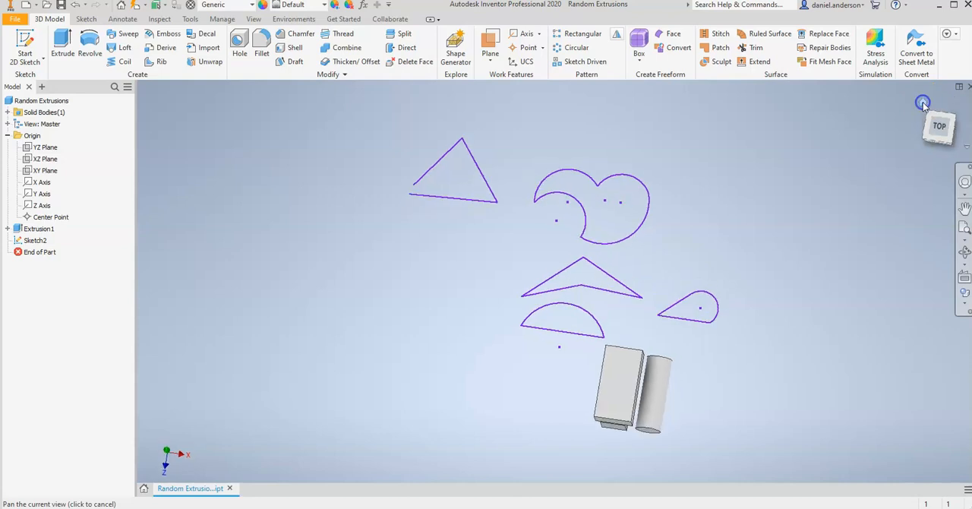
click(941, 123)
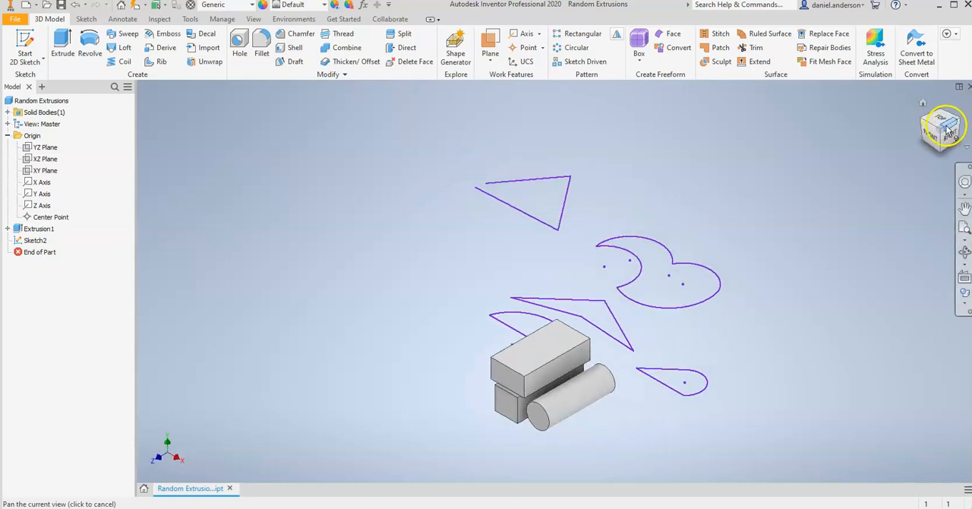
drag(926, 122, 946, 111)
click(921, 104)
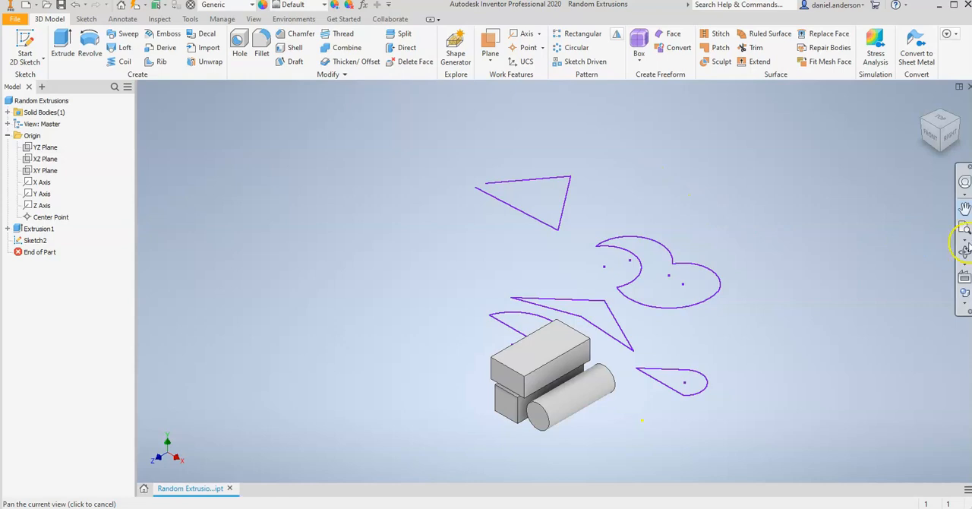
Step: Pan the model around to inspect the profiles alongside the existing solids
click(963, 207)
mouse_move(585, 206)
mouse_down()
mouse_move(615, 231)
mouse_move(629, 221)
mouse_move(612, 203)
mouse_up()
mouse_move(721, 211)
mouse_down()
mouse_move(639, 189)
mouse_move(663, 188)
mouse_up()
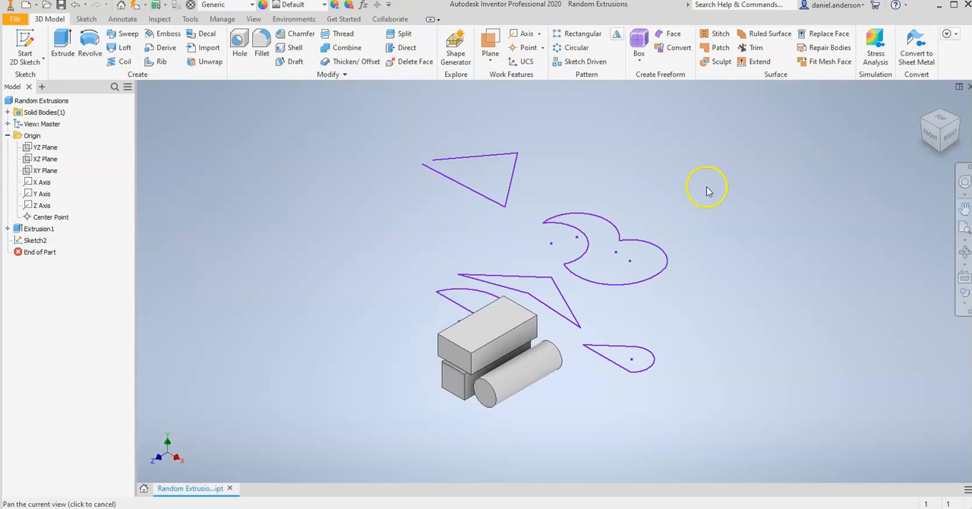
mouse_move(504, 192)
mouse_down()
mouse_move(310, 19)
mouse_move(579, 279)
mouse_move(573, 195)
mouse_up()
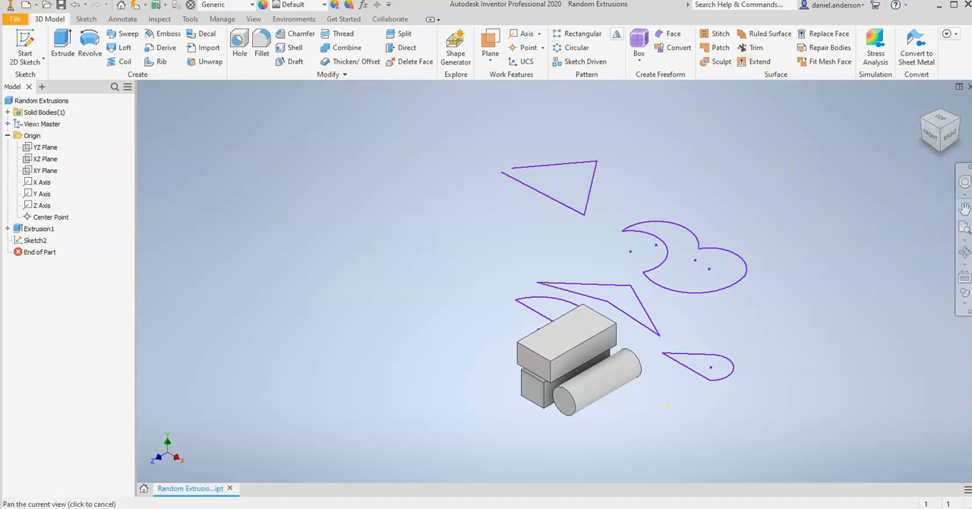
Step: Inspect the model from below with a free orbit, then exit the orbit and restore the home view
click(964, 253)
mouse_move(679, 189)
mouse_down()
mouse_move(645, 162)
mouse_move(430, 113)
mouse_move(599, 152)
mouse_move(727, 265)
mouse_move(603, 165)
mouse_move(558, 296)
mouse_move(614, 158)
mouse_move(591, 188)
mouse_move(601, 256)
mouse_move(560, 178)
mouse_up()
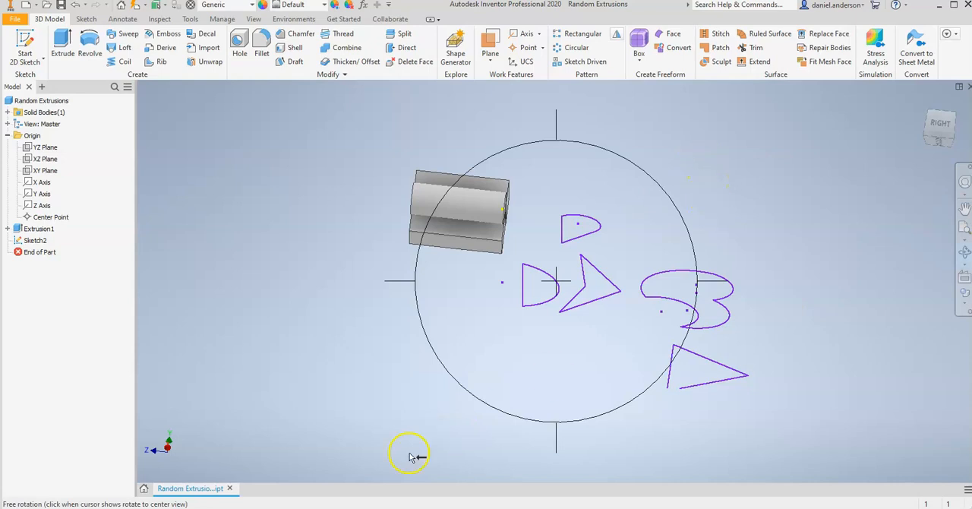
click(72, 508)
click(13, 389)
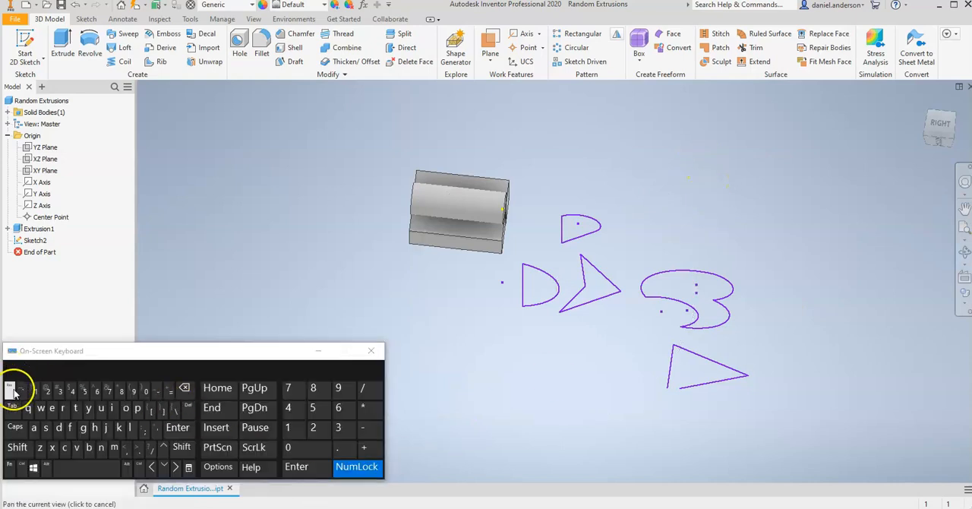
click(72, 508)
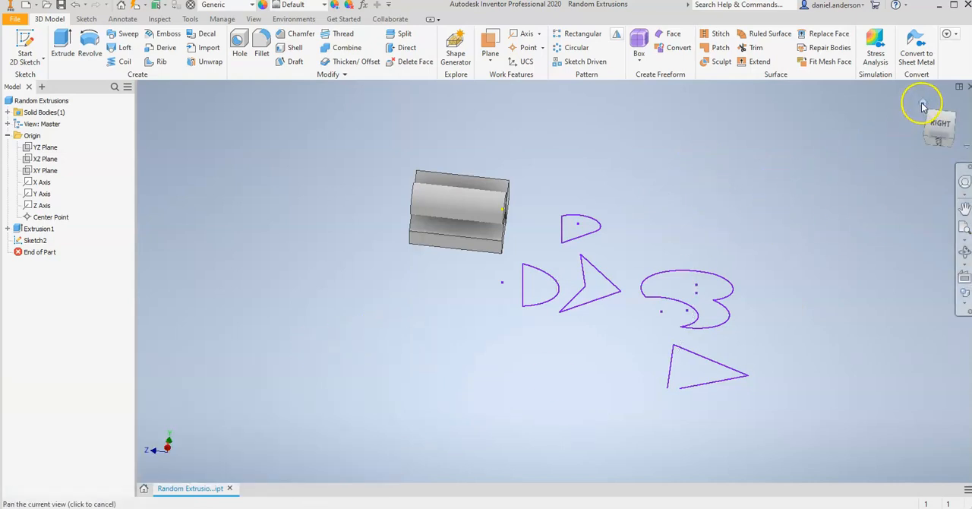
click(921, 105)
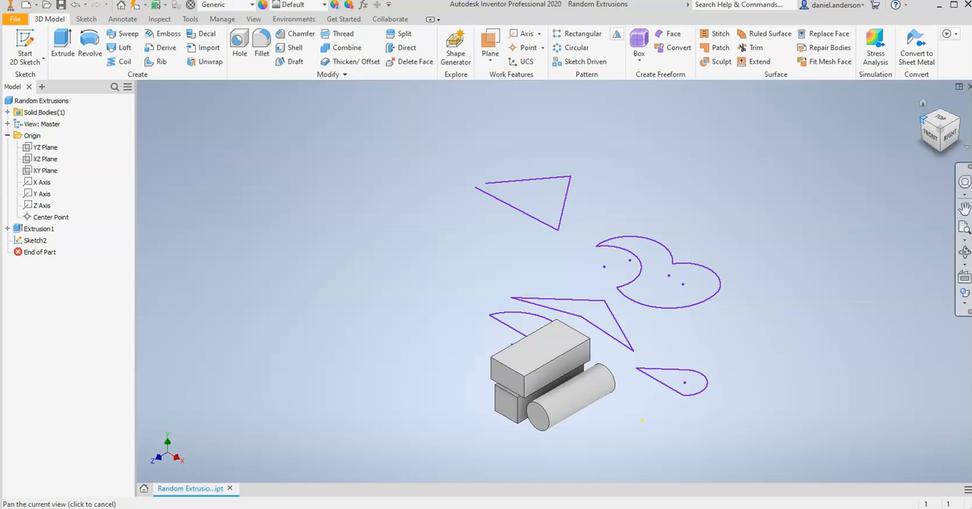
Step: Extrude the four closed profiles of the XZ plane sketch by 0.5 in, leaving out the open triangle
click(924, 126)
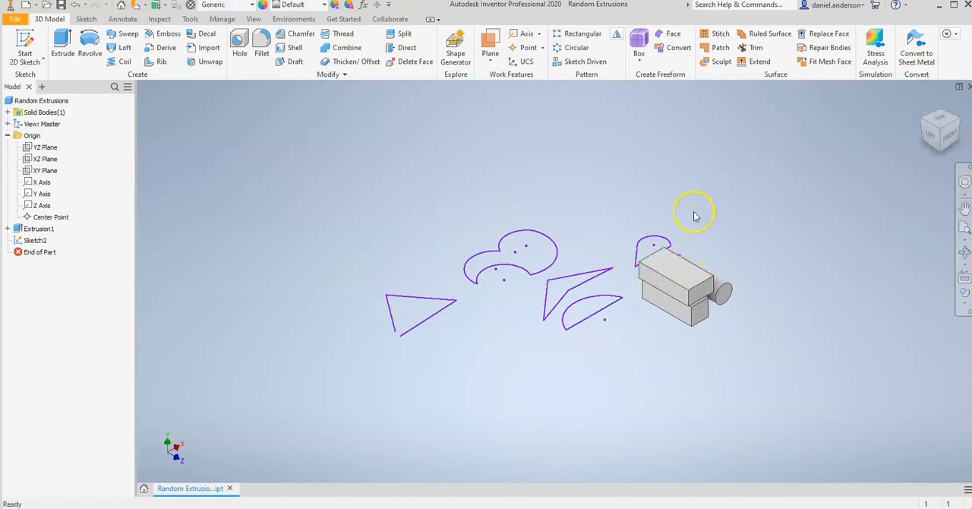
click(64, 44)
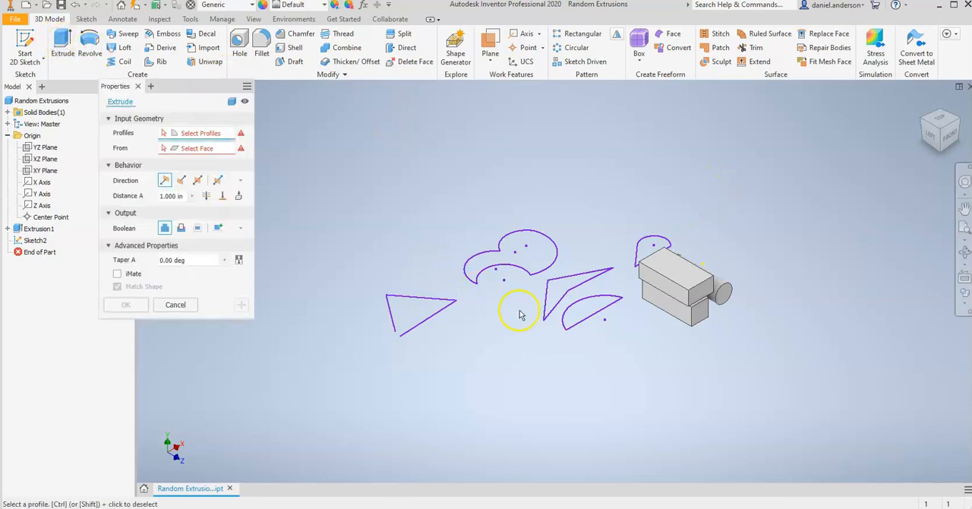
click(584, 321)
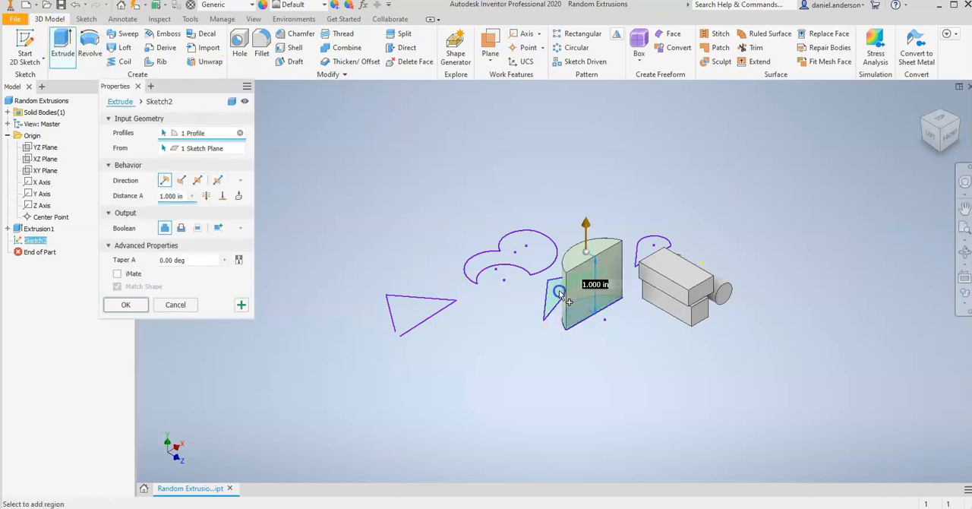
click(560, 291)
click(534, 247)
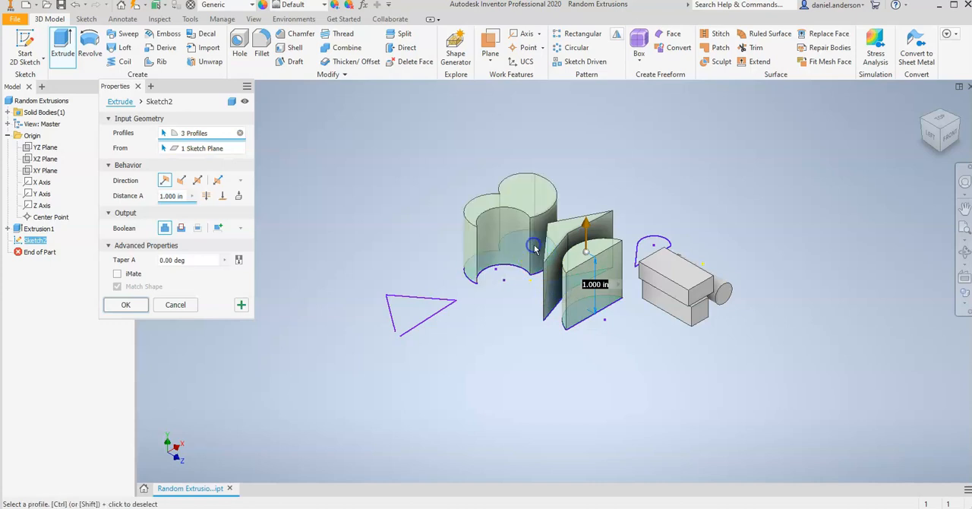
click(649, 246)
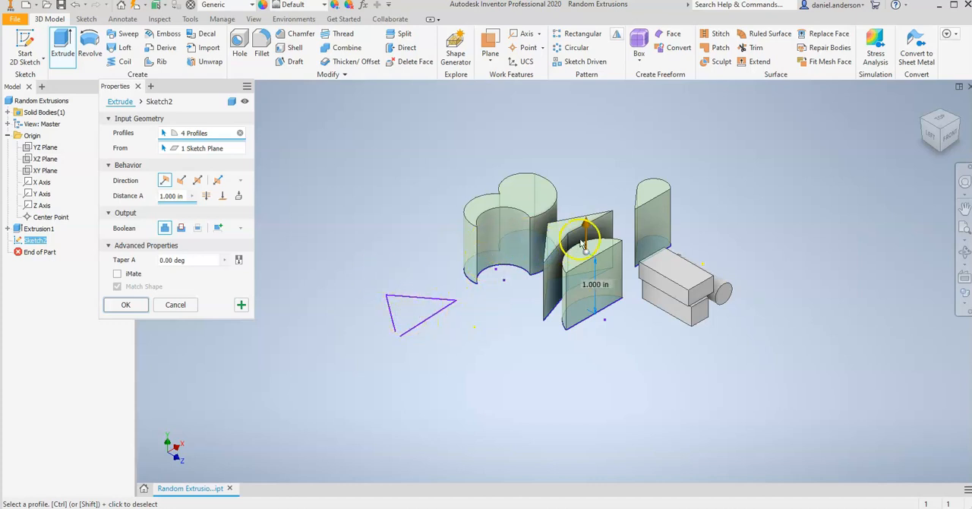
click(416, 251)
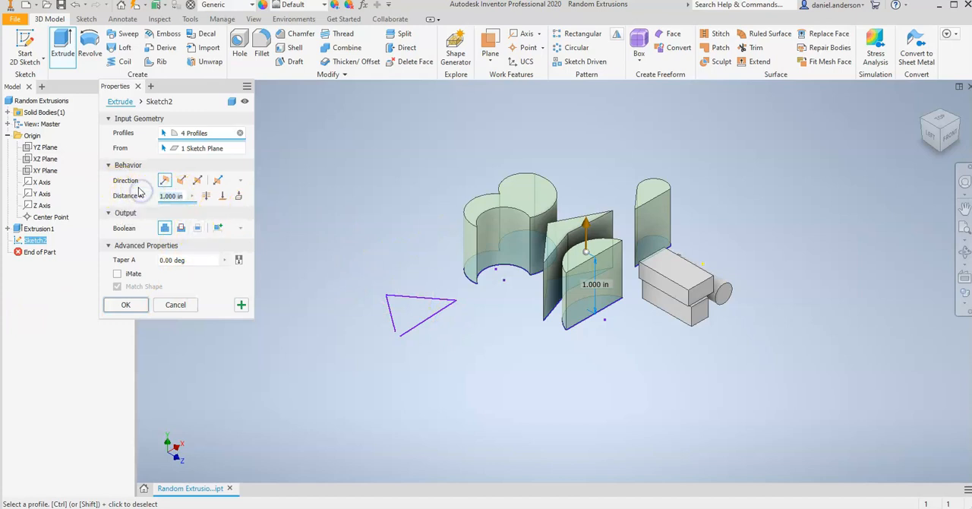
click(184, 200)
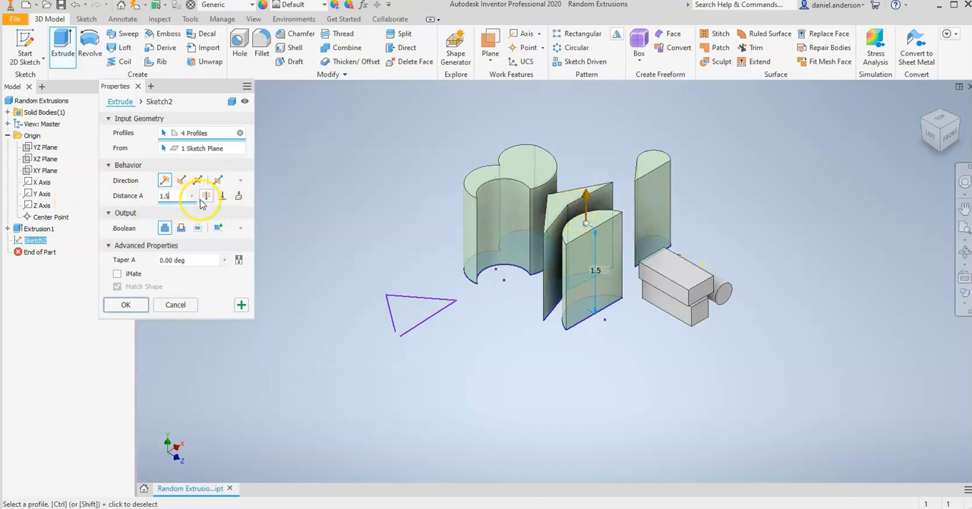
text(0.5)
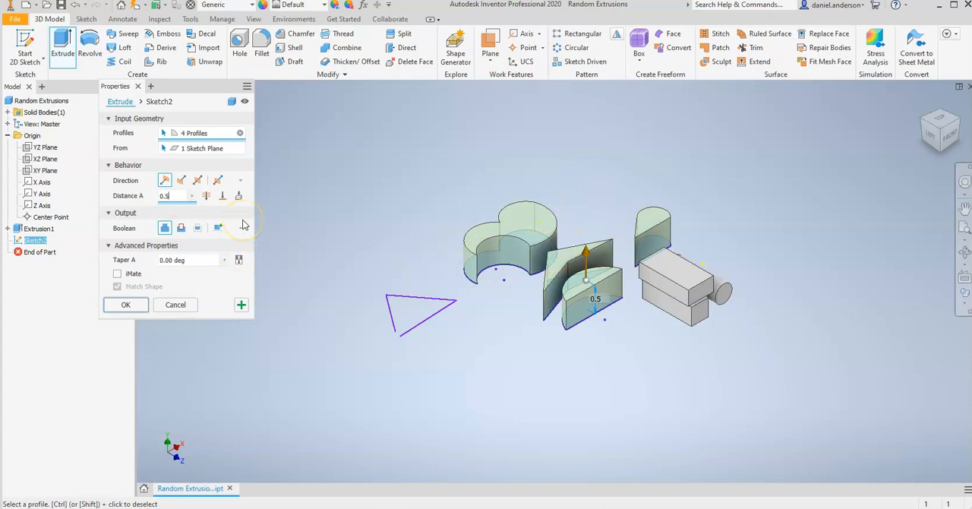
click(127, 305)
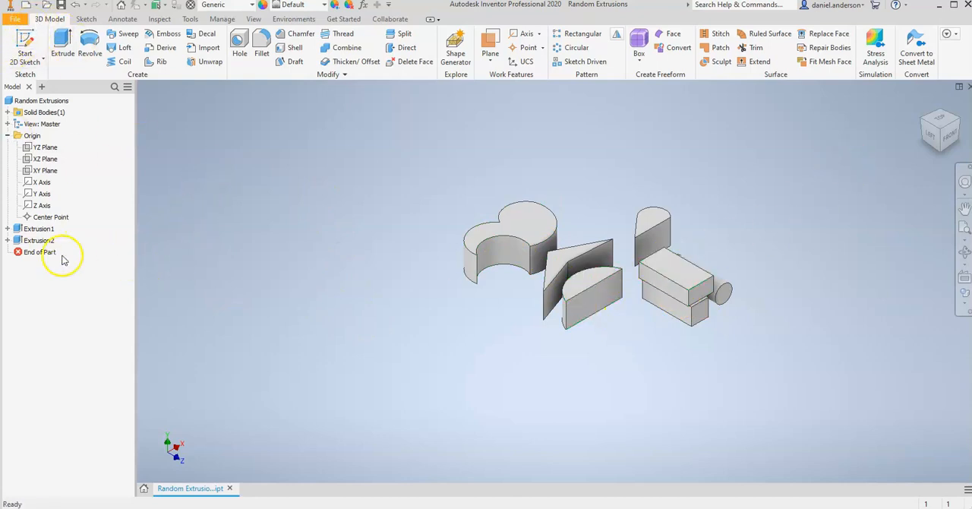
Step: Examine the sketch beneath the second extrusion in the model tree and inspect the extruded solids from the home view
click(7, 240)
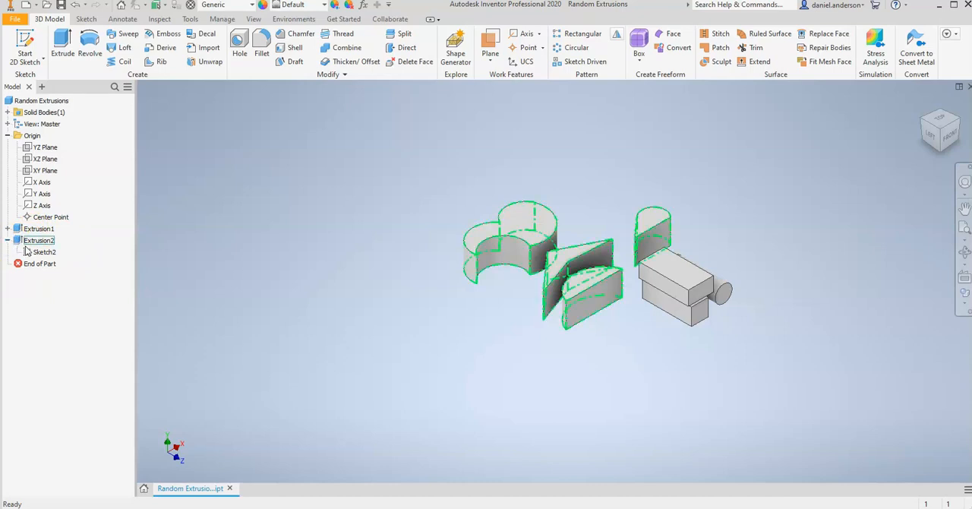
right_click(40, 253)
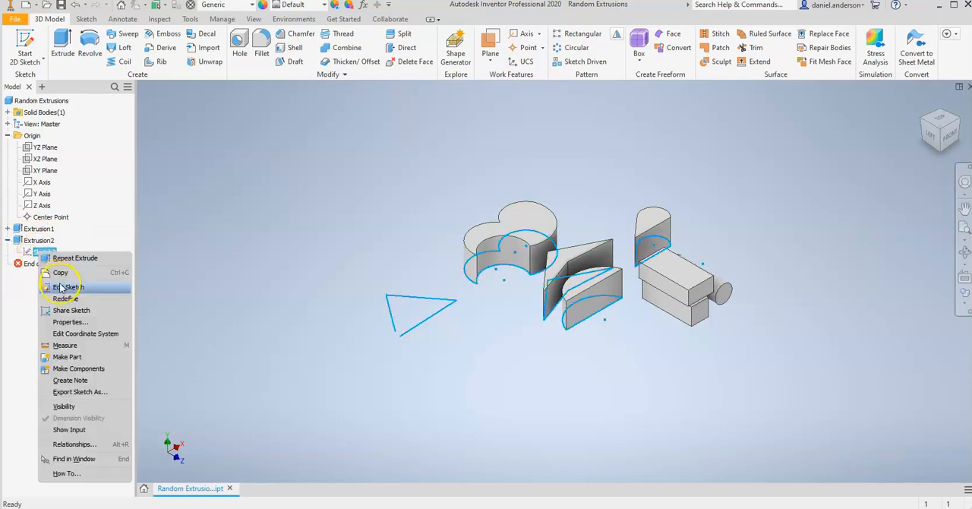
click(154, 210)
click(159, 217)
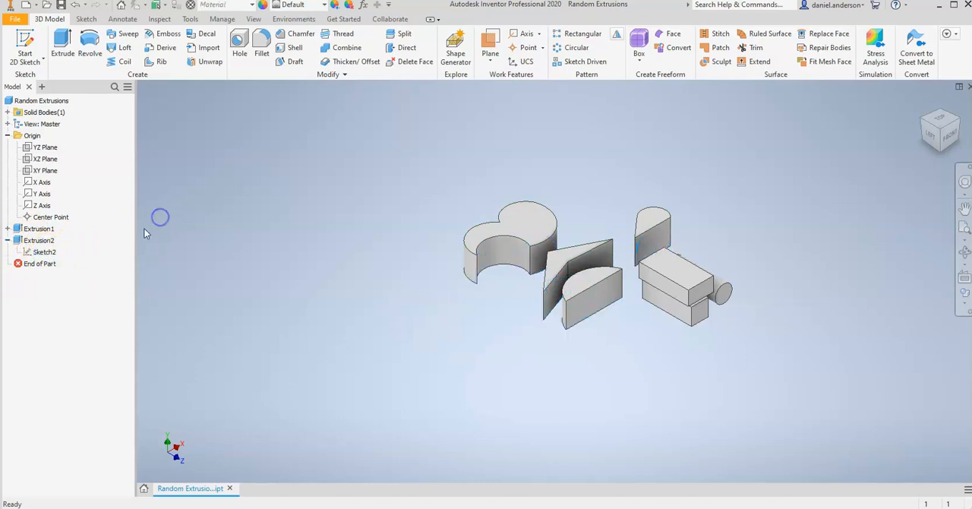
click(922, 100)
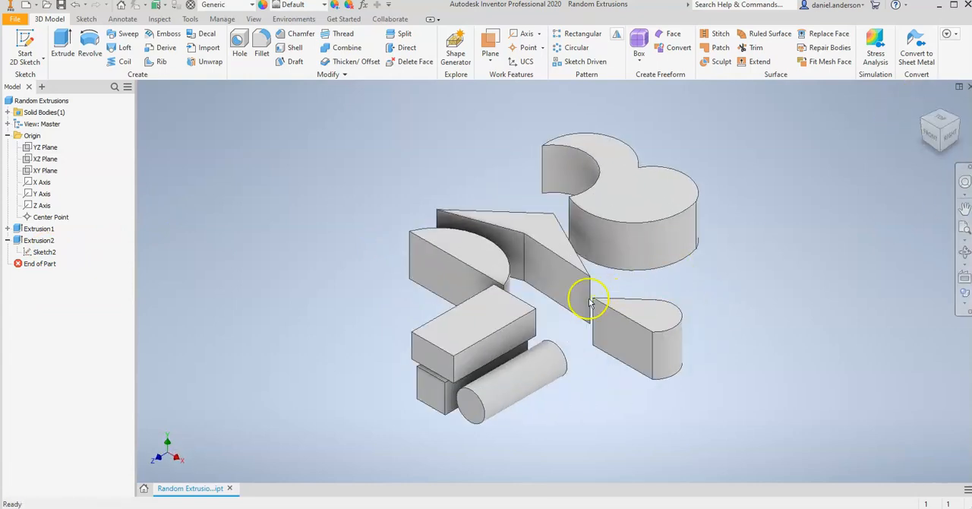
click(380, 170)
click(439, 395)
click(467, 410)
click(641, 456)
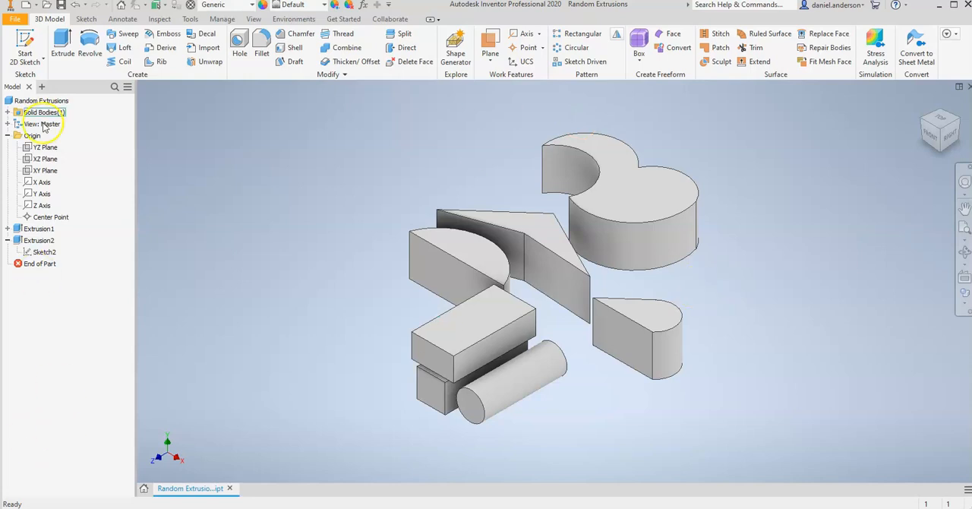
Step: Sketch a six-sided polygon on the YZ plane beyond the existing solids and rotate it until its upper and lower edges are nearly horizontal
click(25, 45)
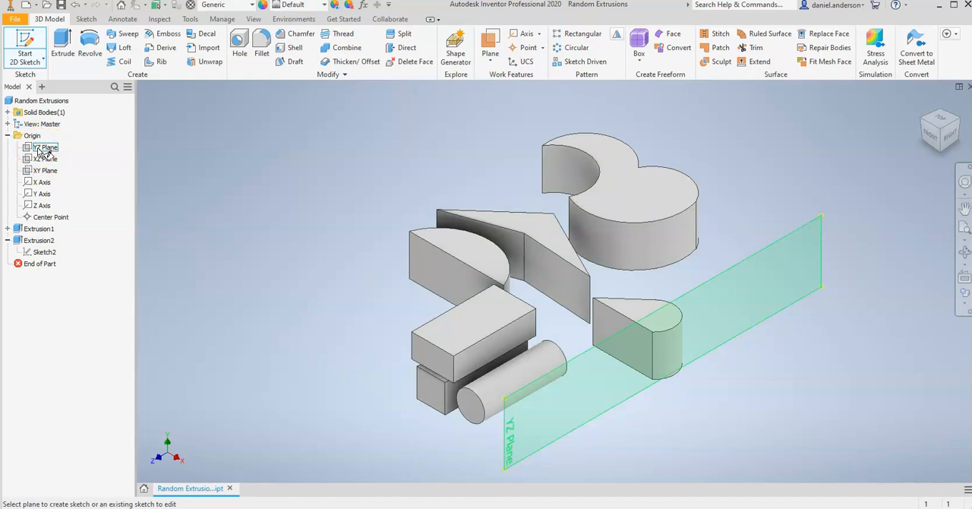
click(42, 148)
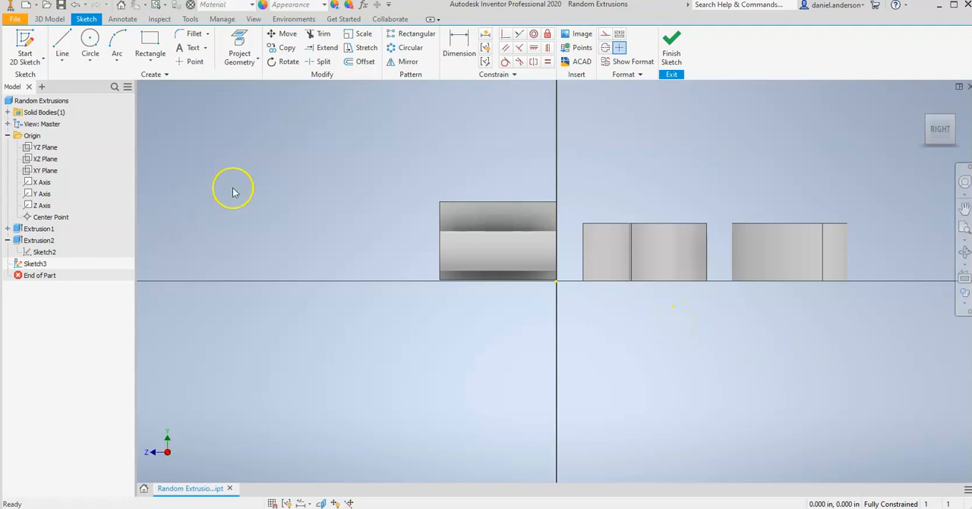
click(157, 66)
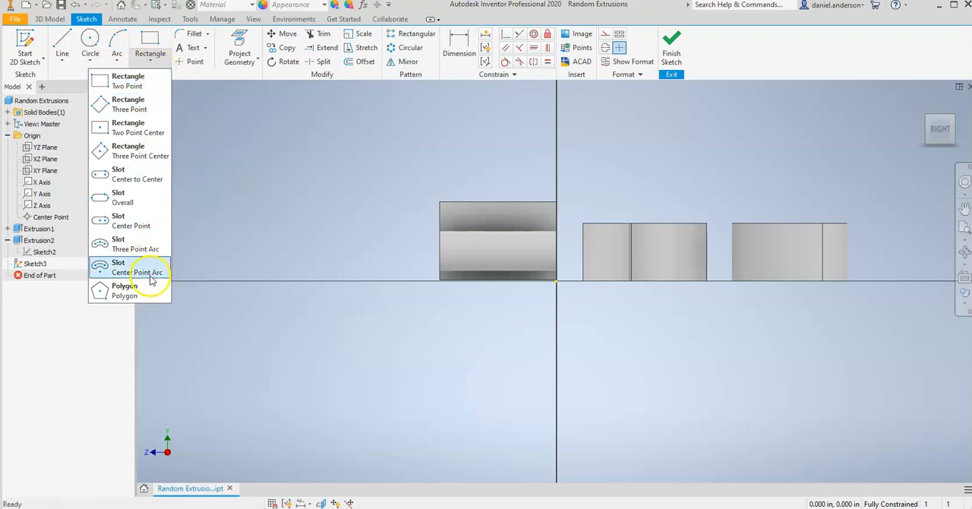
click(139, 290)
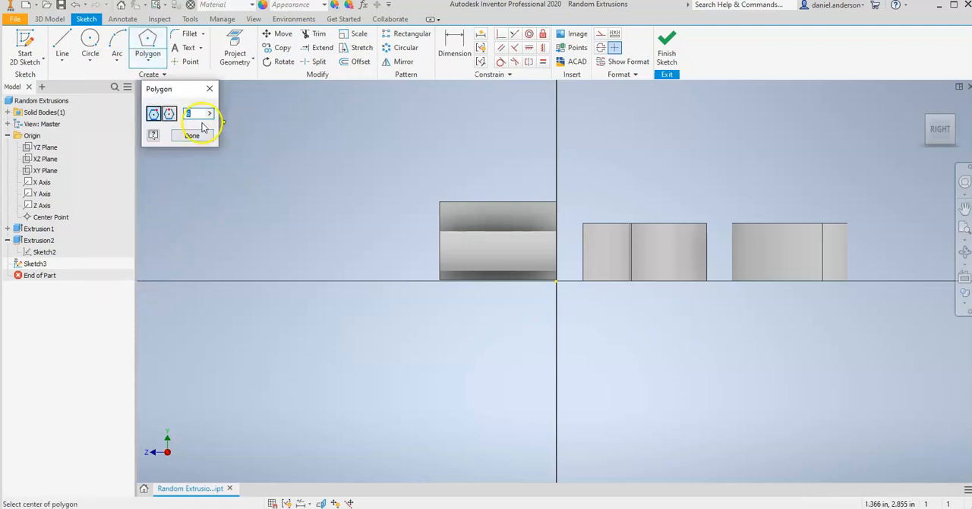
click(189, 114)
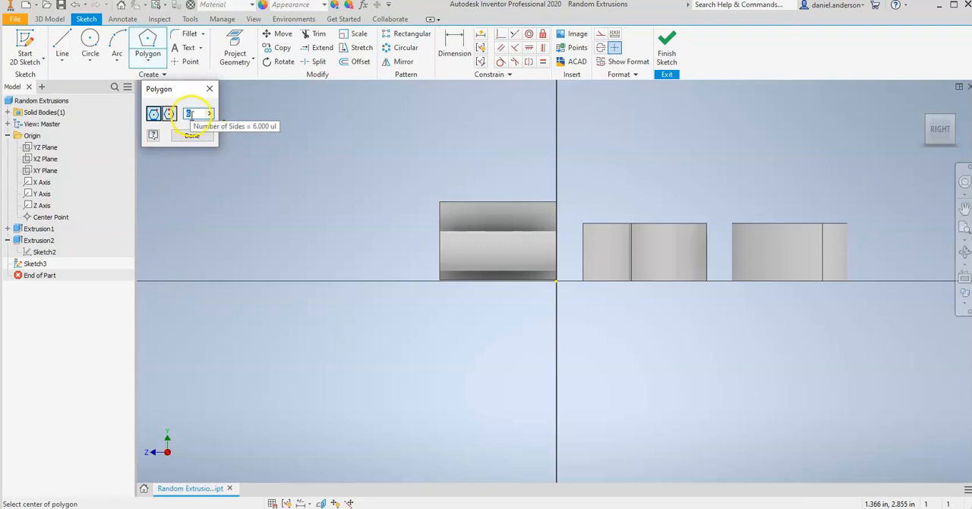
drag(192, 115, 179, 114)
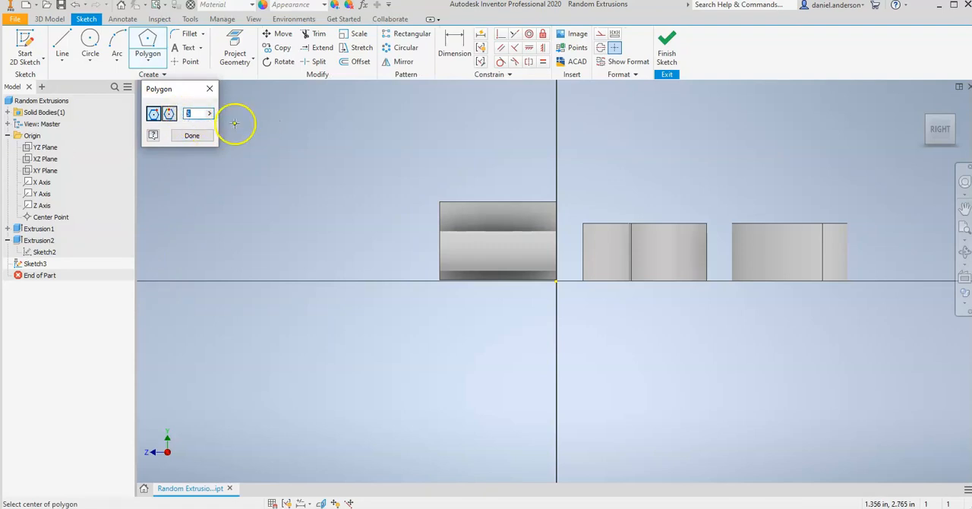
click(288, 135)
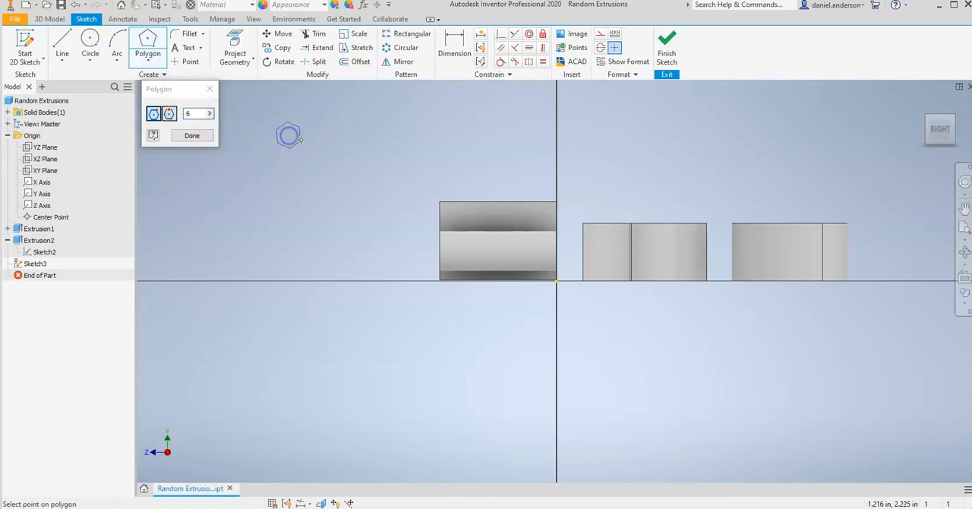
click(332, 116)
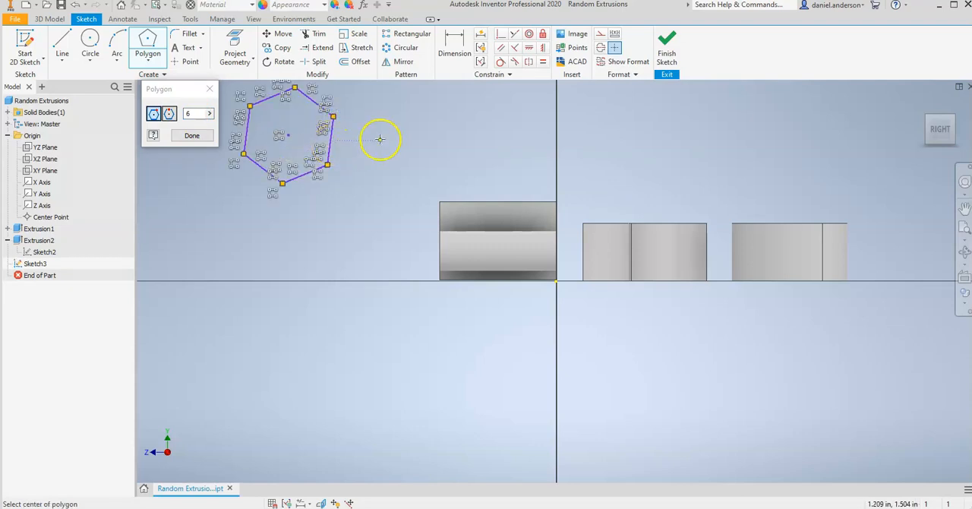
key(Escape)
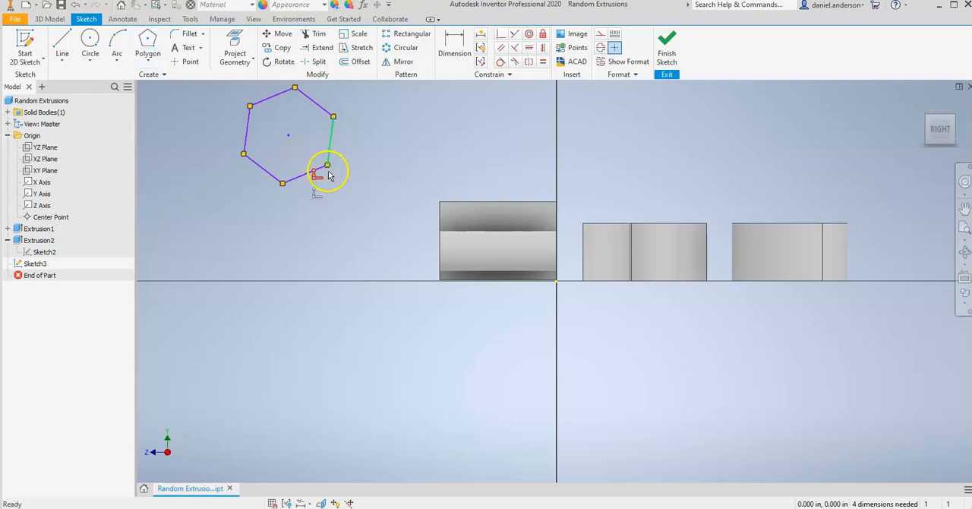
drag(326, 166, 301, 148)
click(364, 219)
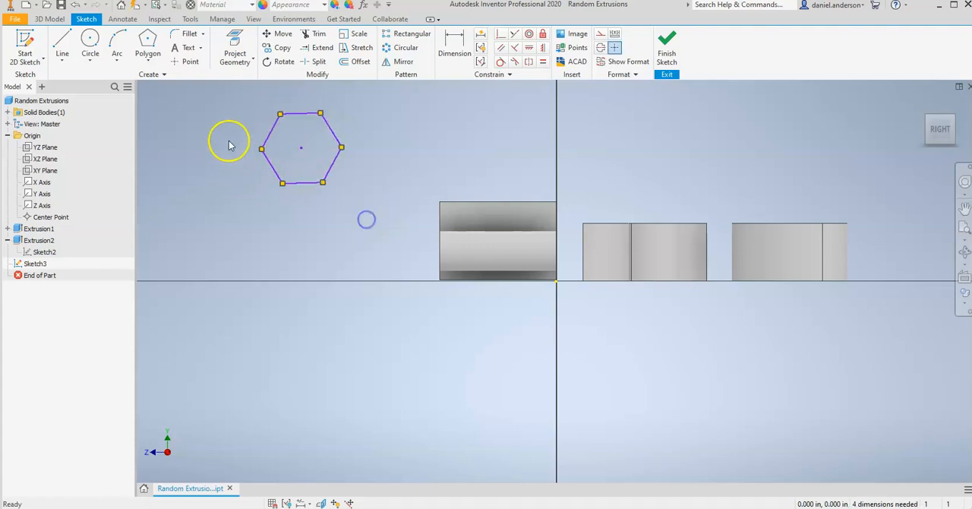
Step: Draw a three-sided polygon below the hexagon on its outer side, away from the solids
click(148, 58)
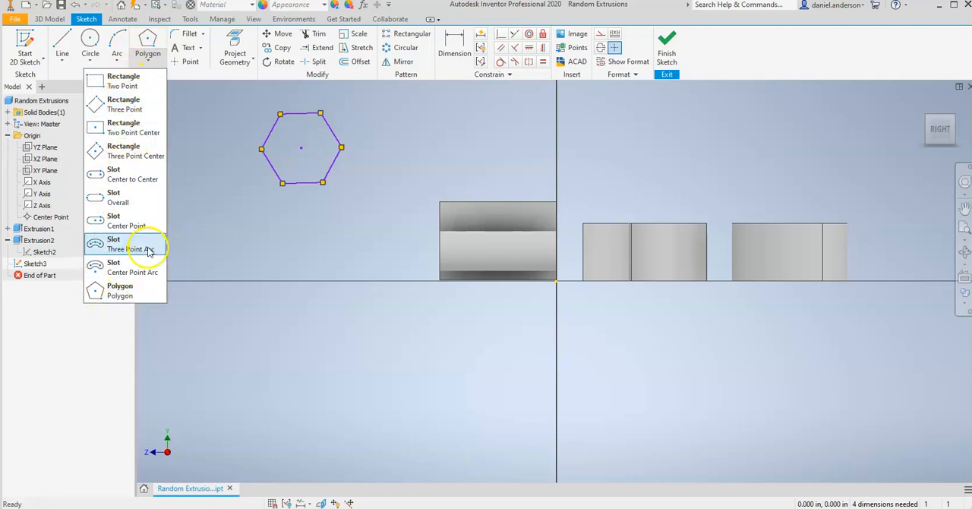
click(122, 296)
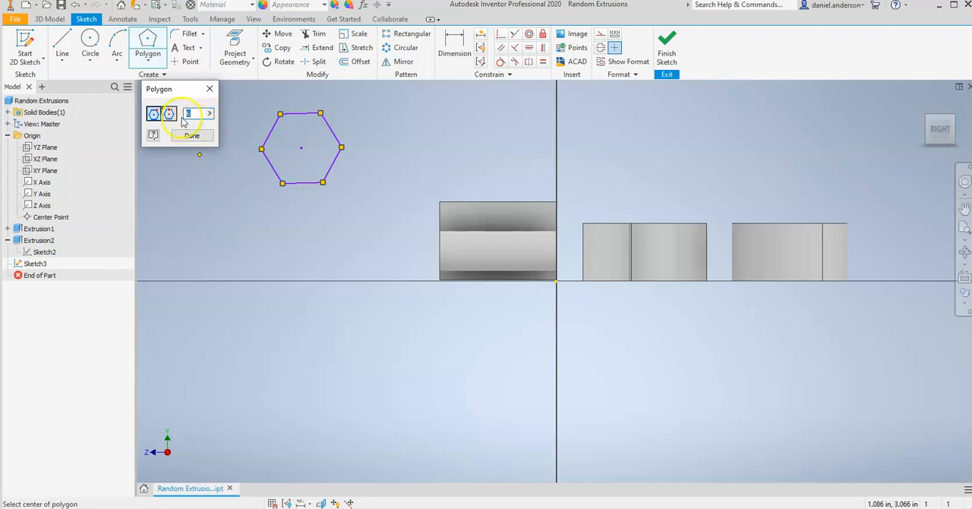
text(3)
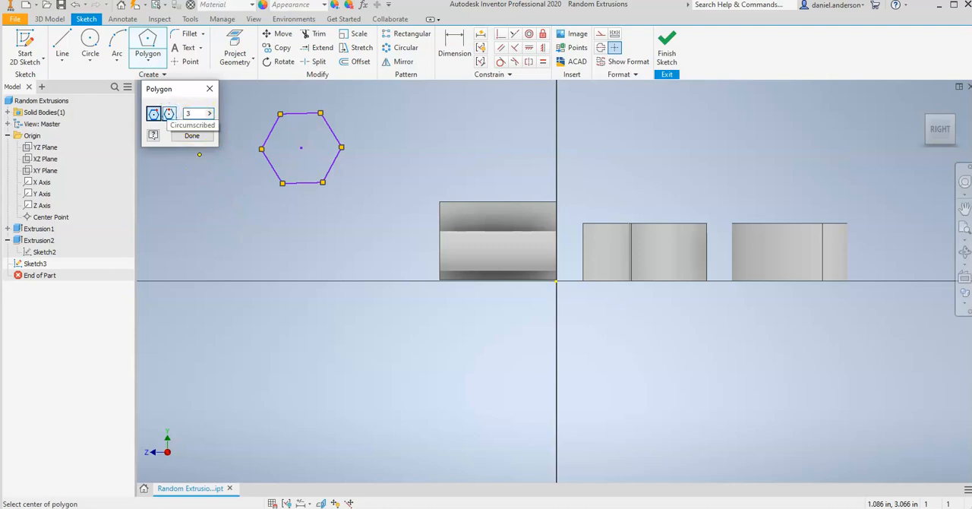
click(192, 213)
click(232, 228)
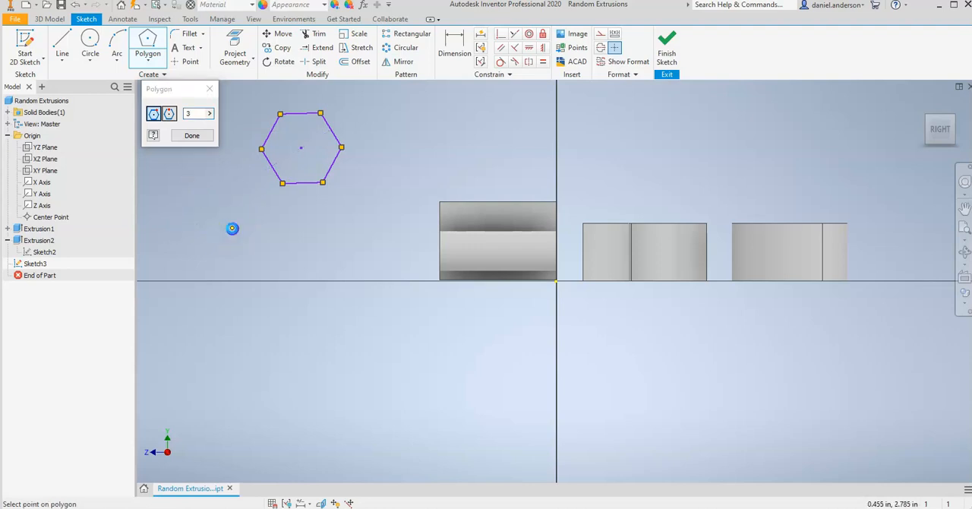
Step: Draw a five-sided polygon between the hexagon and the vertical axis, above the existing solids, and end the Polygon tool
double_click(192, 114)
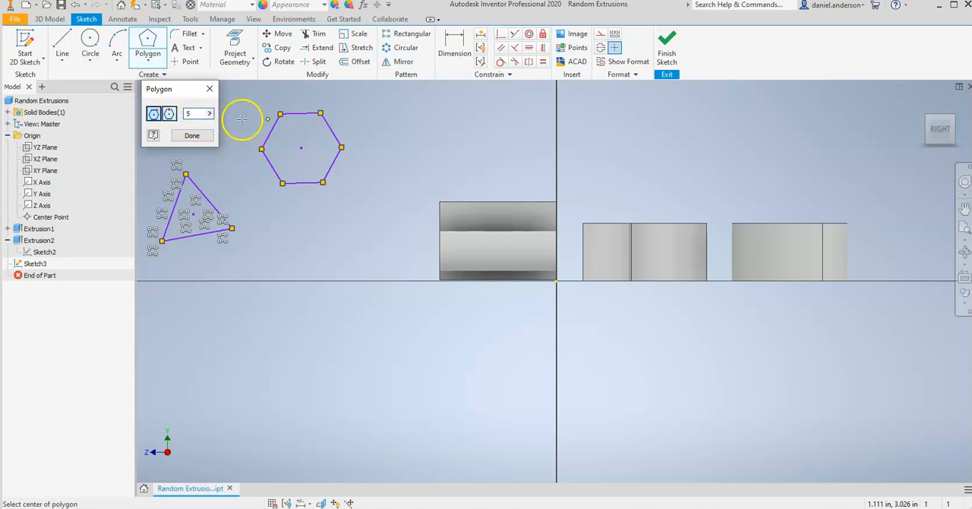
click(405, 125)
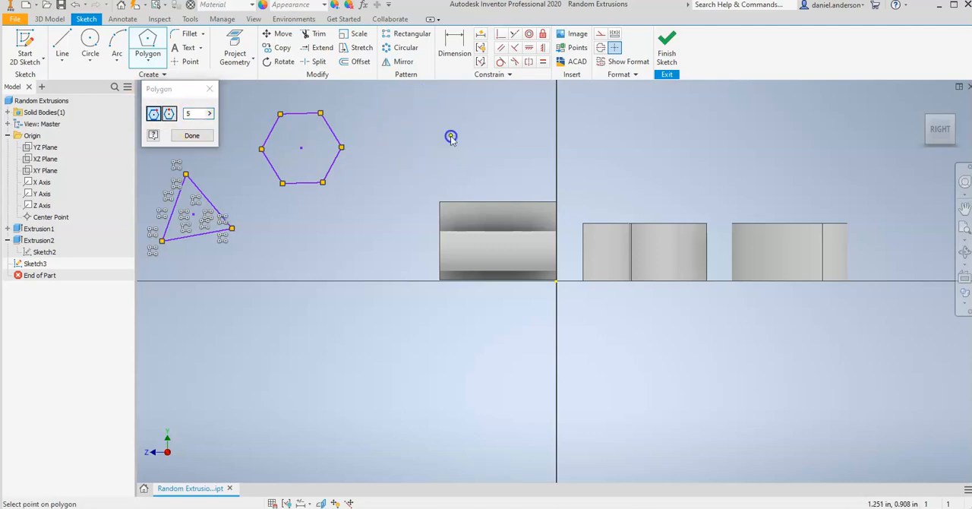
click(450, 136)
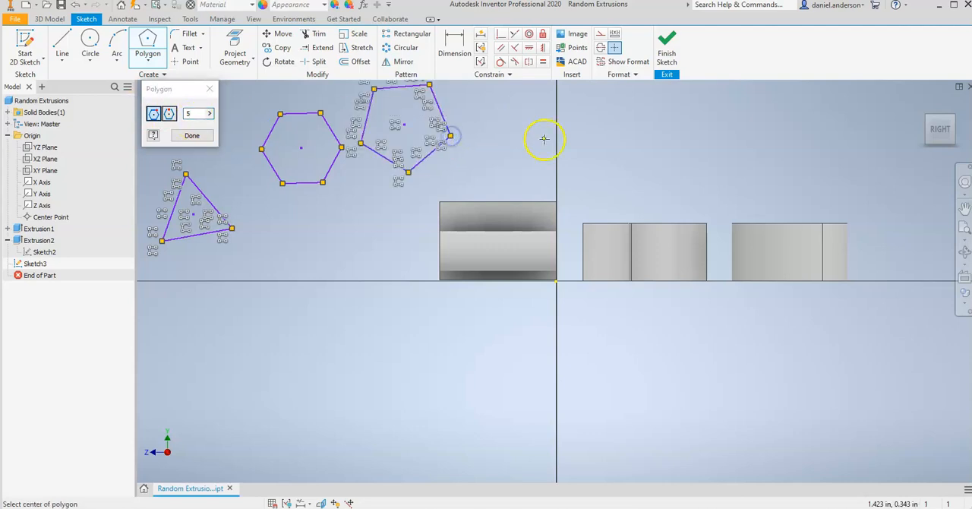
right_click(495, 135)
click(549, 142)
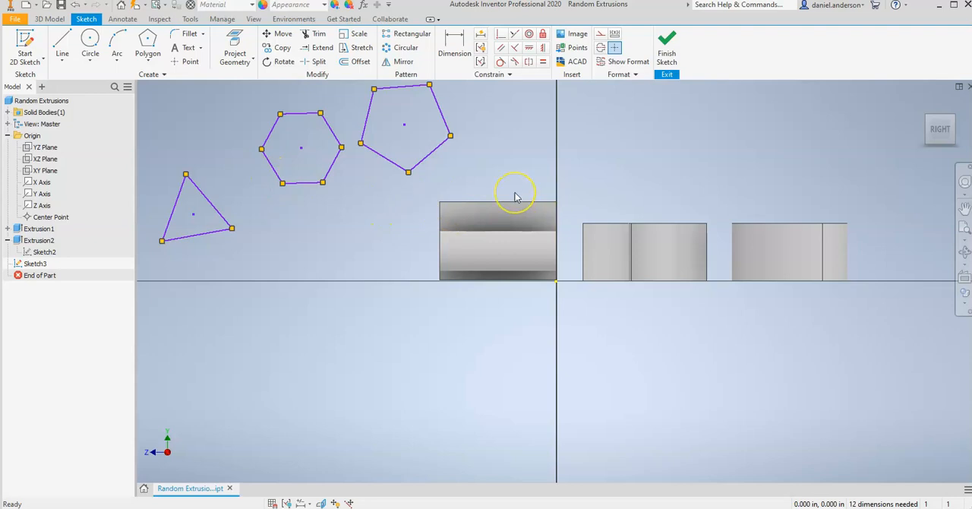
Step: Sketch a flat, nearly horizontal ellipse about 1.9 in long below the solids on the far side of the vertical axis, and end the tool
click(92, 64)
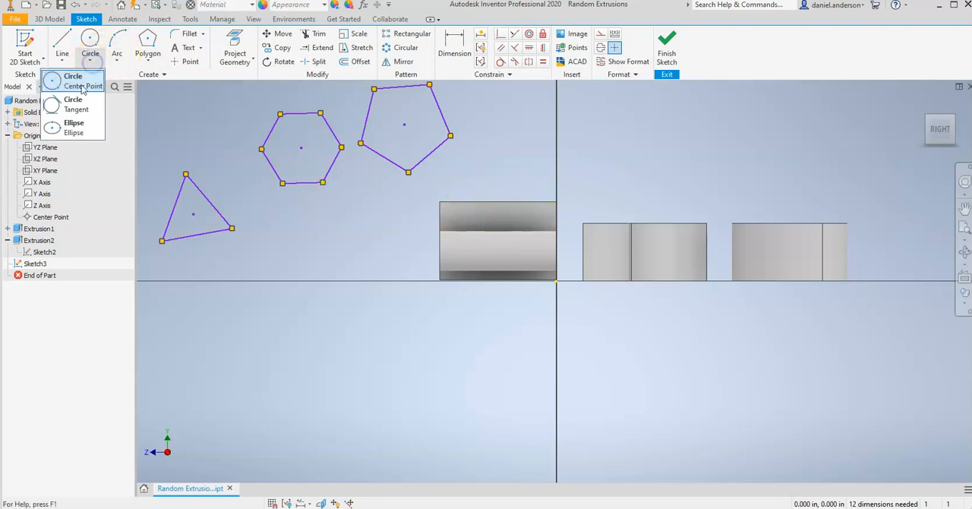
click(72, 133)
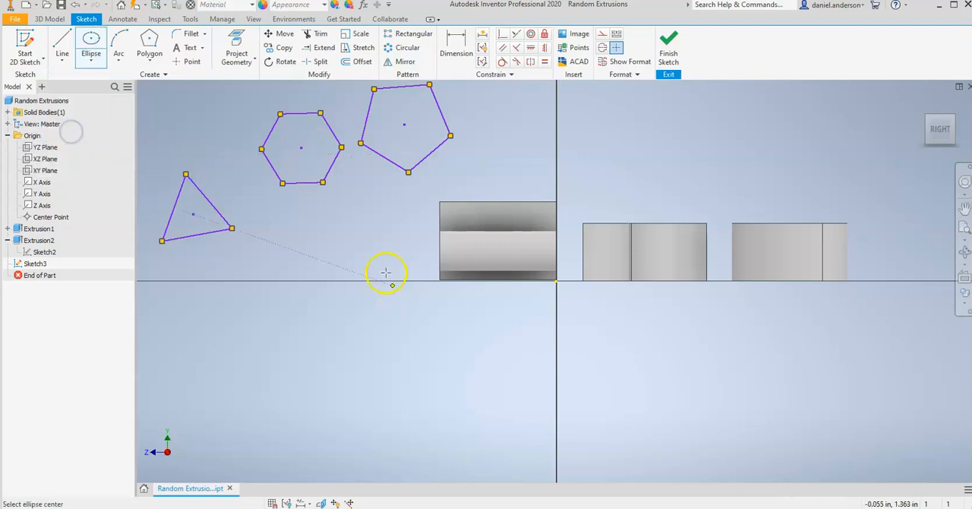
mouse_move(384, 220)
middle_down()
mouse_move(473, 345)
mouse_move(425, 275)
mouse_move(418, 210)
mouse_move(435, 269)
middle_up()
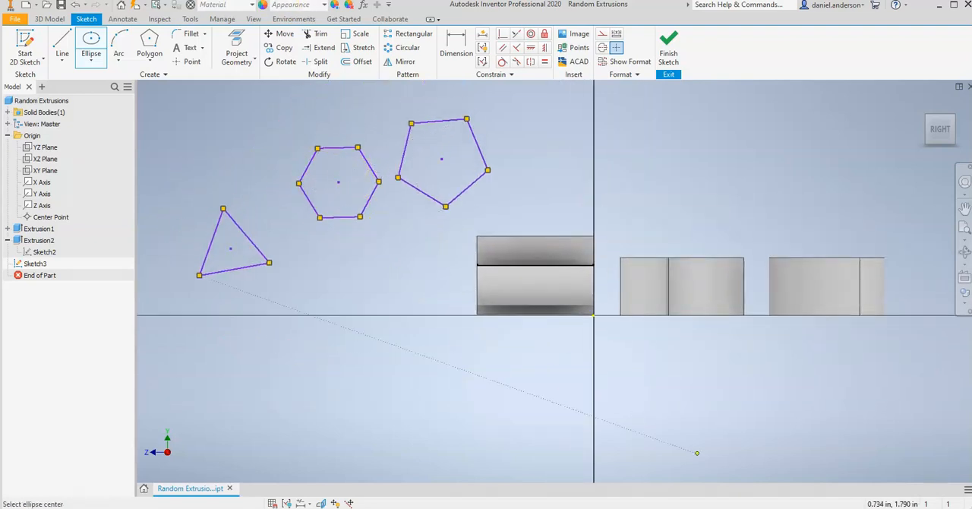
mouse_move(791, 375)
middle_down()
mouse_move(785, 357)
mouse_move(661, 265)
middle_up()
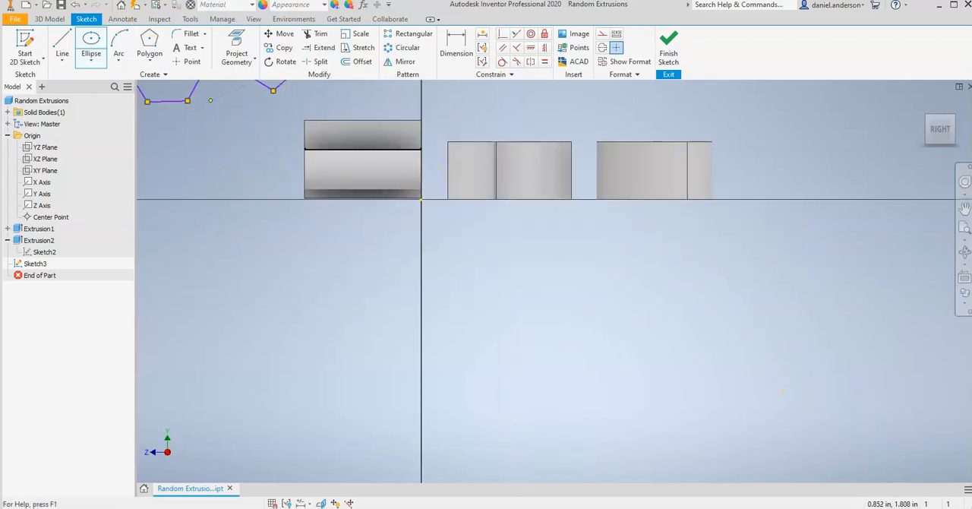
click(570, 291)
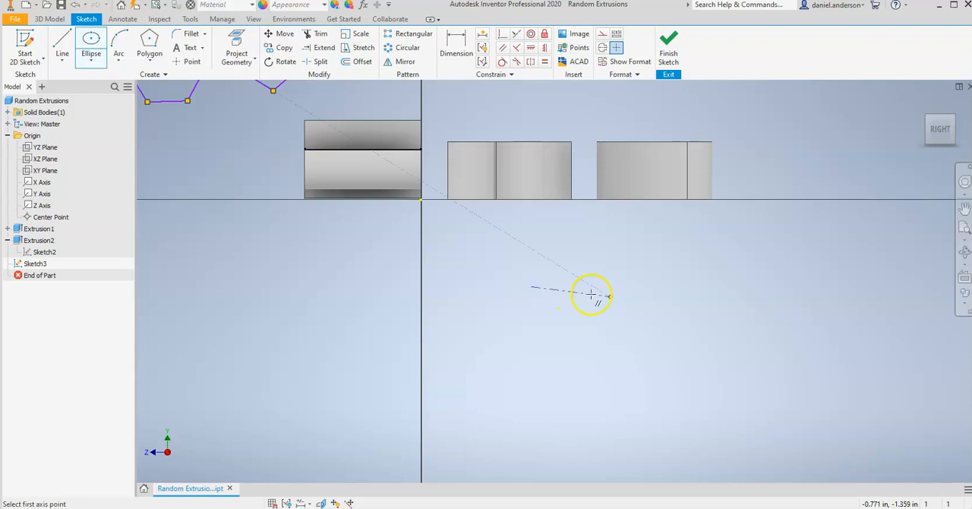
click(680, 291)
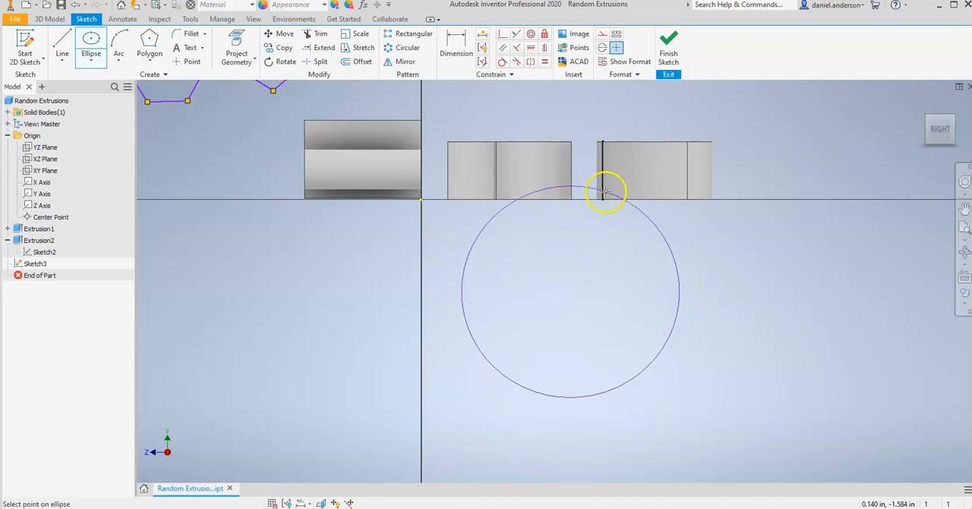
click(602, 265)
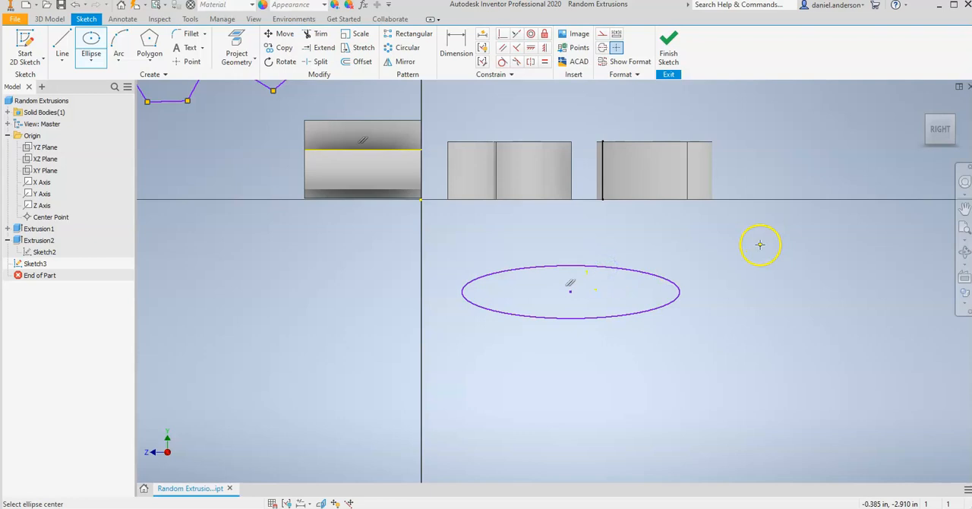
right_click(686, 251)
click(717, 254)
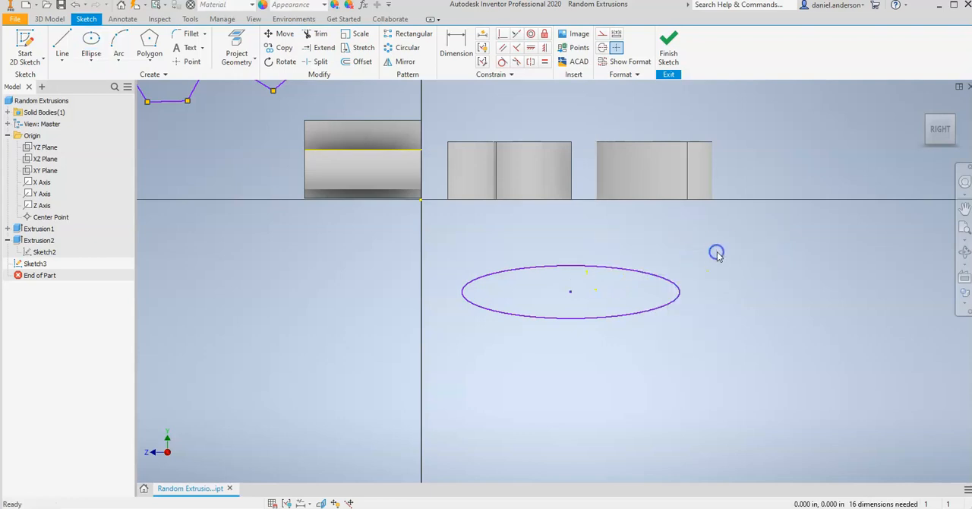
Step: Move the pentagon beneath the ellipse and rotate it until its lower edge is nearly horizontal
mouse_move(202, 213)
middle_down()
mouse_move(312, 286)
mouse_move(357, 336)
middle_up()
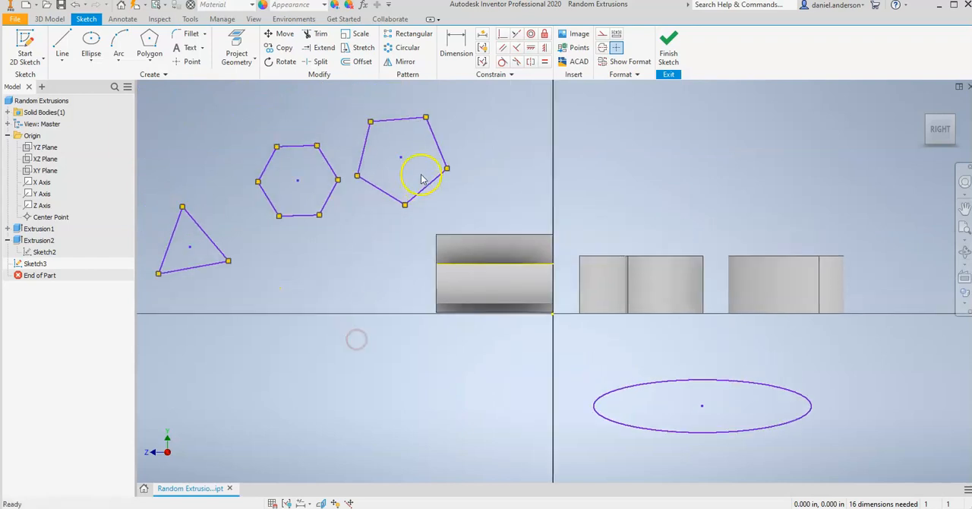
drag(402, 161, 732, 268)
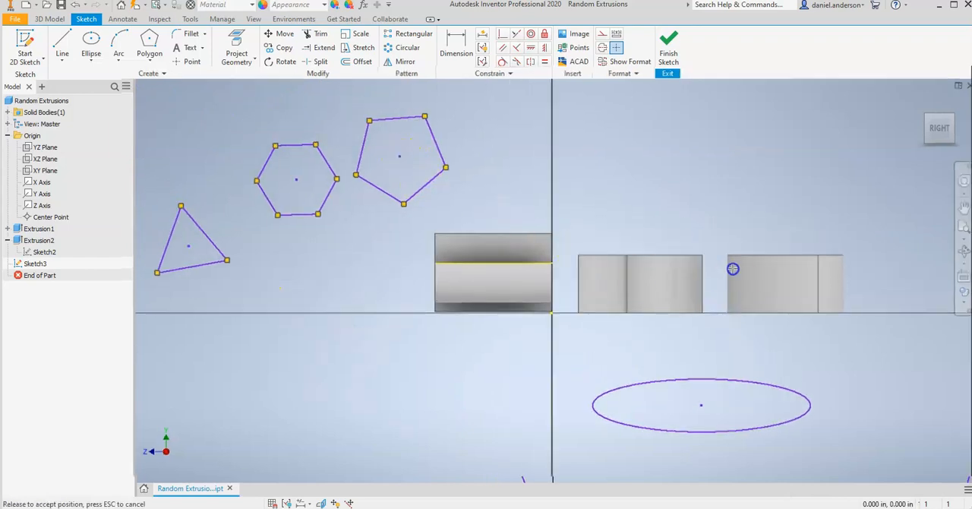
drag(427, 203, 447, 225)
drag(382, 121, 454, 377)
drag(383, 406, 652, 446)
middle_drag(654, 416, 679, 198)
scroll(690, 239, up, 1)
drag(703, 250, 728, 243)
drag(744, 301, 729, 278)
click(730, 288)
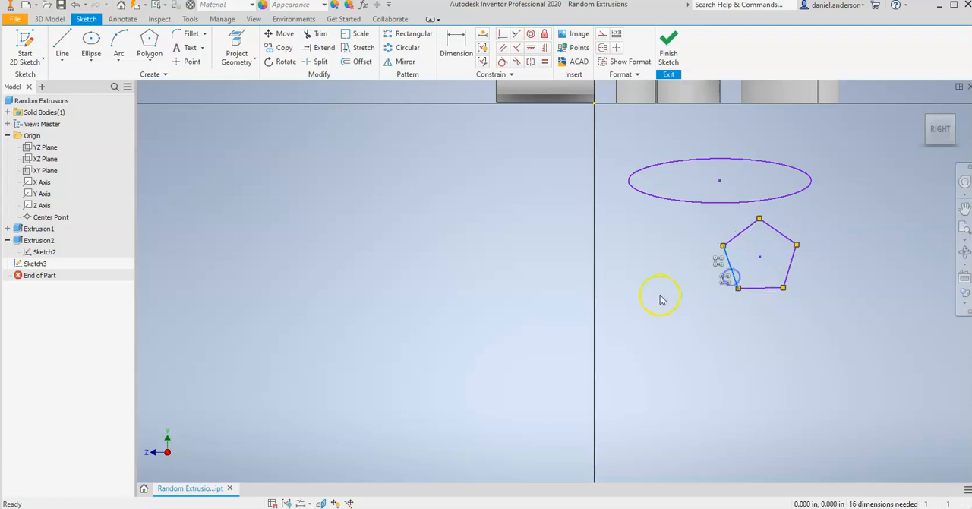
drag(743, 235, 756, 257)
Step: Move the hexagon across the vertical axis to a clear spot below the pentagon
scroll(757, 258, down, 4)
scroll(757, 258, up, 3)
scroll(757, 258, down, 2)
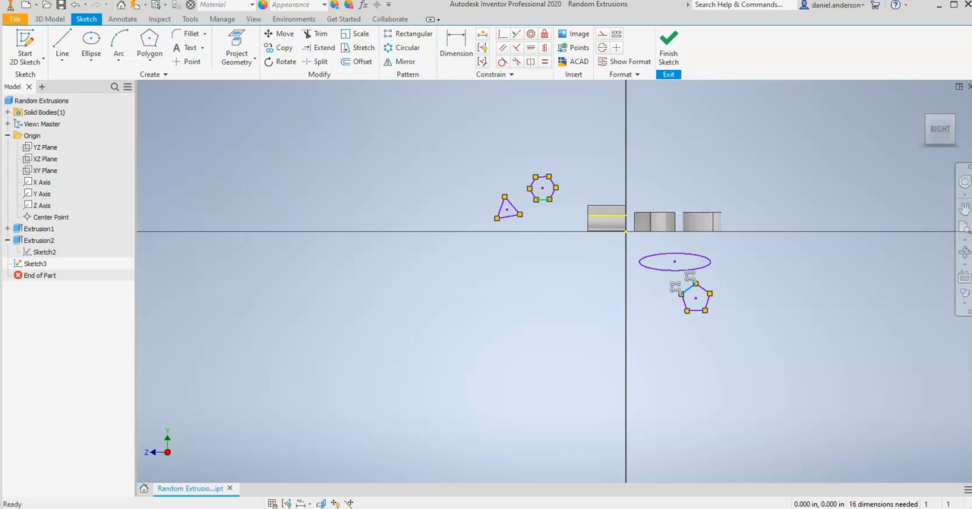
drag(545, 200, 548, 299)
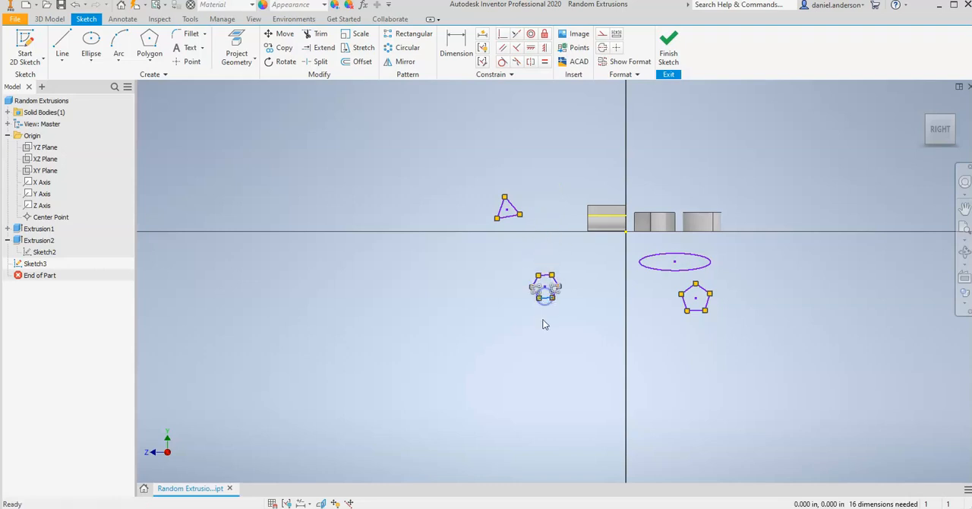
scroll(547, 316, down, 2)
scroll(546, 306, up, 8)
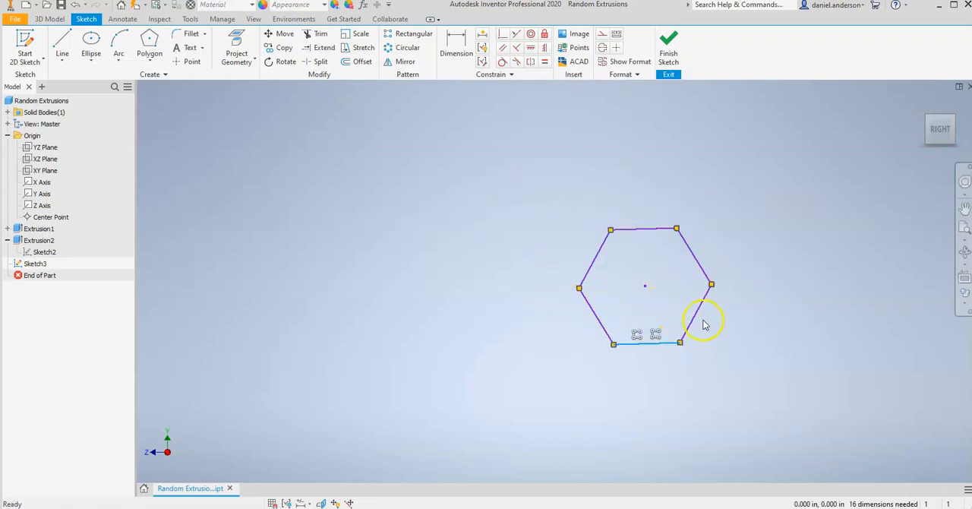
scroll(703, 332, down, 5)
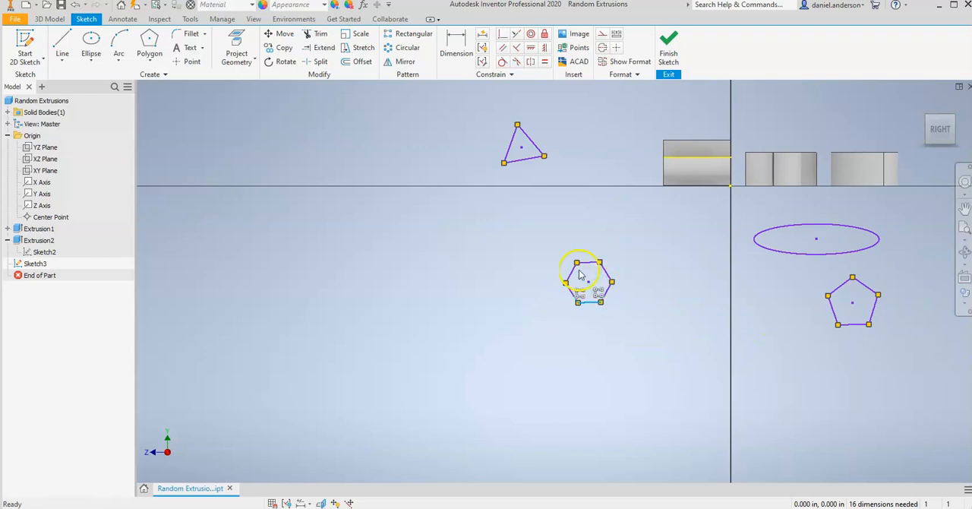
drag(575, 273, 792, 390)
Step: Move the triangle beneath the ellipse, between the vertical axis and the pentagon
mouse_move(521, 161)
mouse_down()
mouse_move(562, 356)
mouse_move(718, 317)
mouse_up()
mouse_move(558, 343)
mouse_down()
mouse_move(714, 321)
mouse_move(772, 280)
mouse_up()
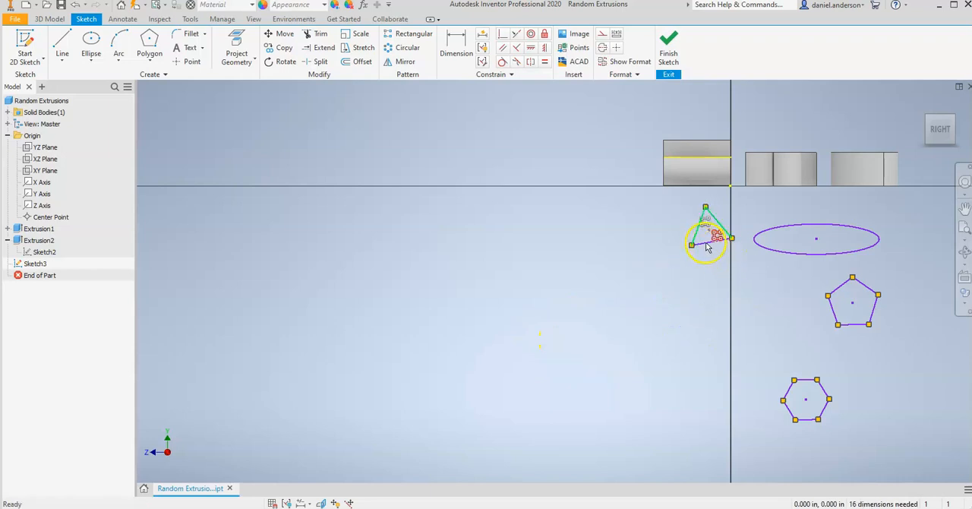
drag(708, 249, 788, 325)
drag(734, 312, 762, 274)
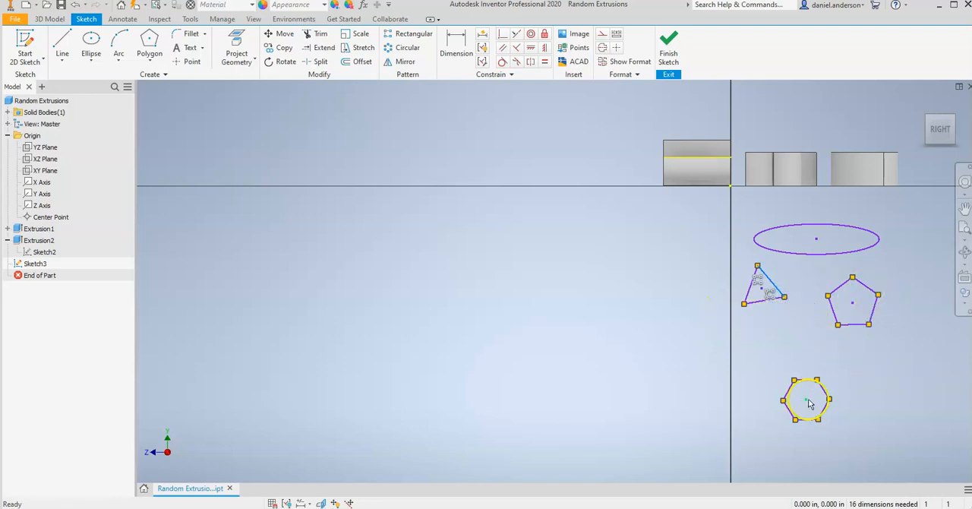
Step: Move the hexagon up close beneath the triangle and pentagon, and finish the sketch
drag(806, 380, 804, 333)
middle_drag(820, 266, 725, 257)
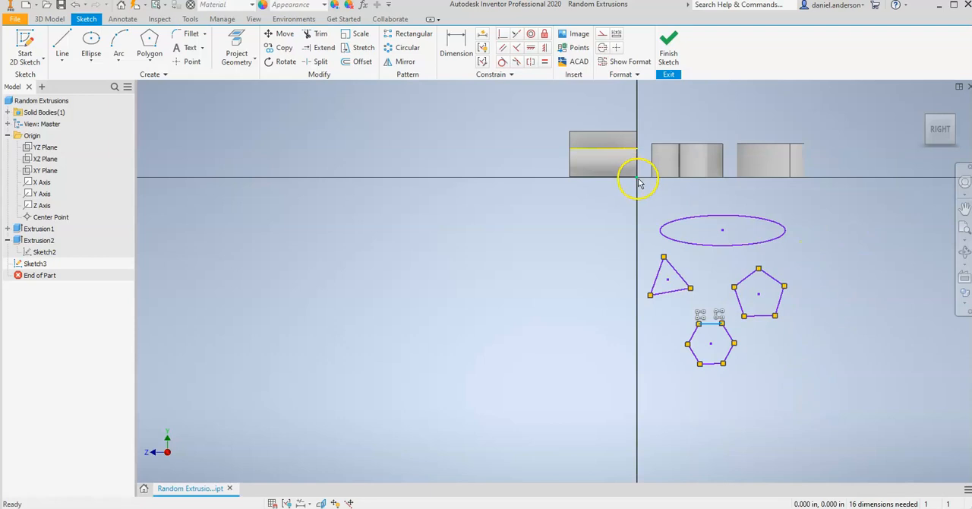
middle_drag(668, 198, 515, 200)
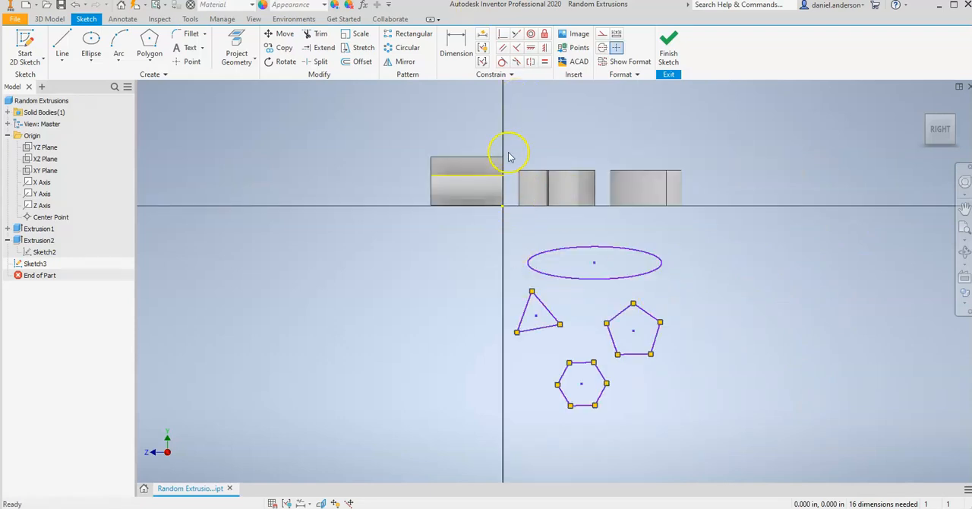
click(667, 51)
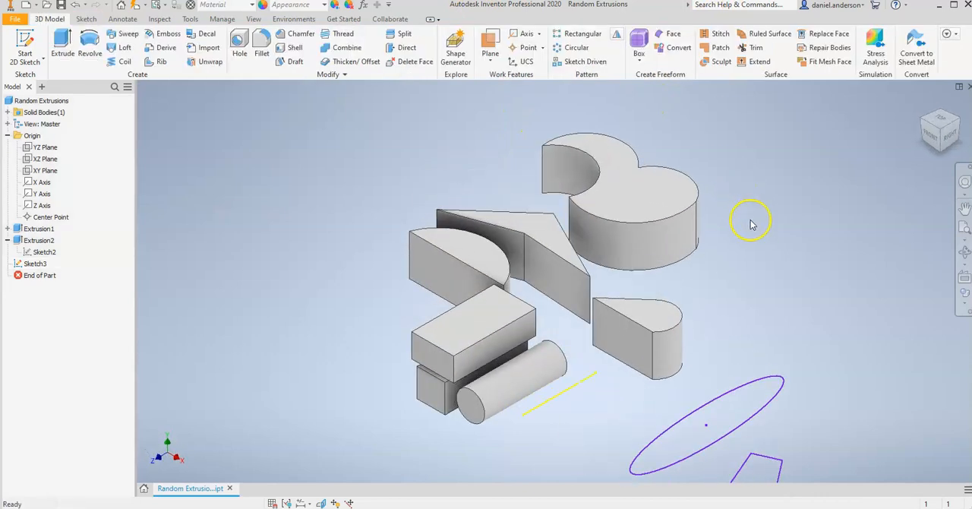
Step: Extrude the ellipse, triangle, pentagon and hexagon profiles together to a distance of 1.625 in
scroll(750, 221, down, 3)
middle_drag(750, 220, 724, 193)
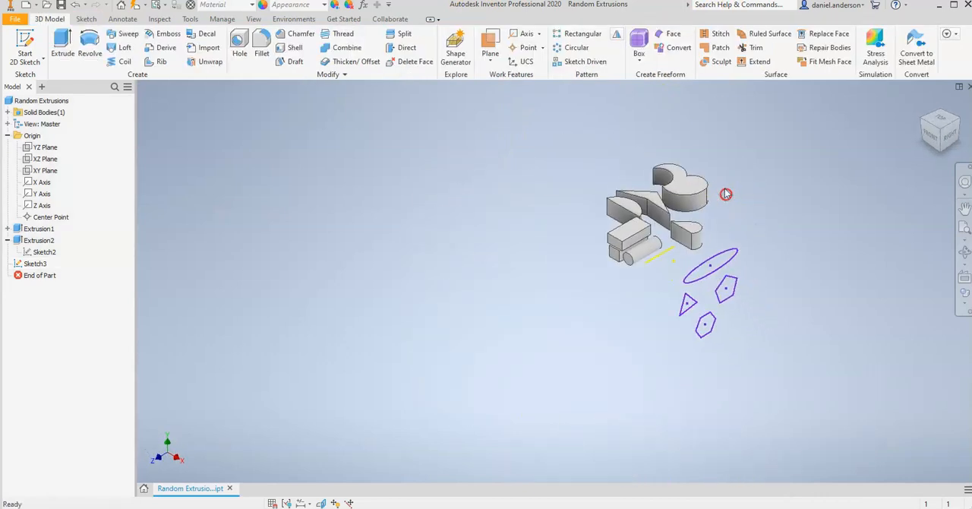
click(63, 46)
click(725, 270)
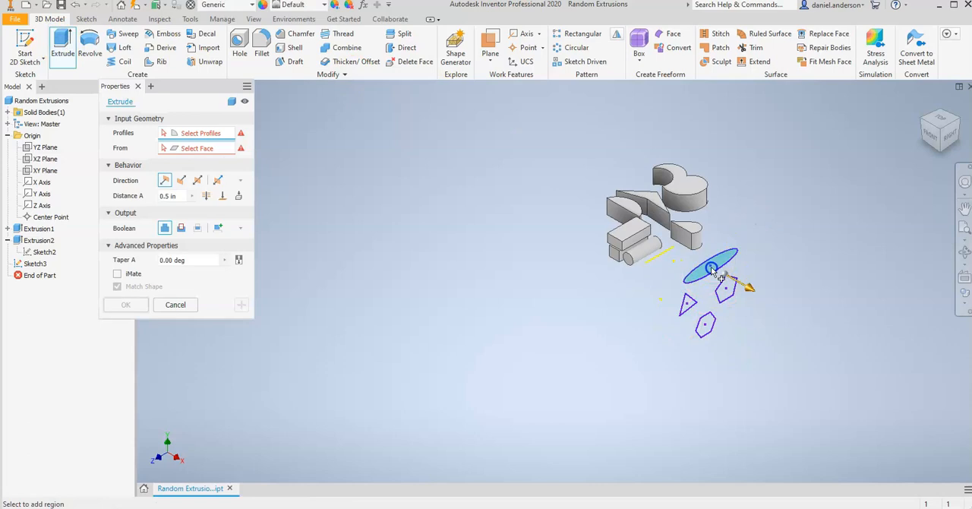
click(694, 317)
click(727, 290)
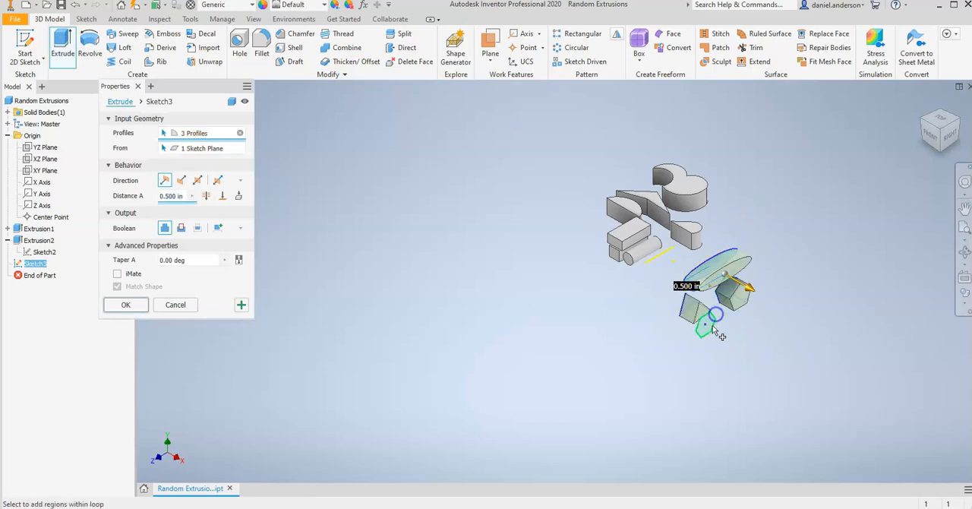
click(718, 335)
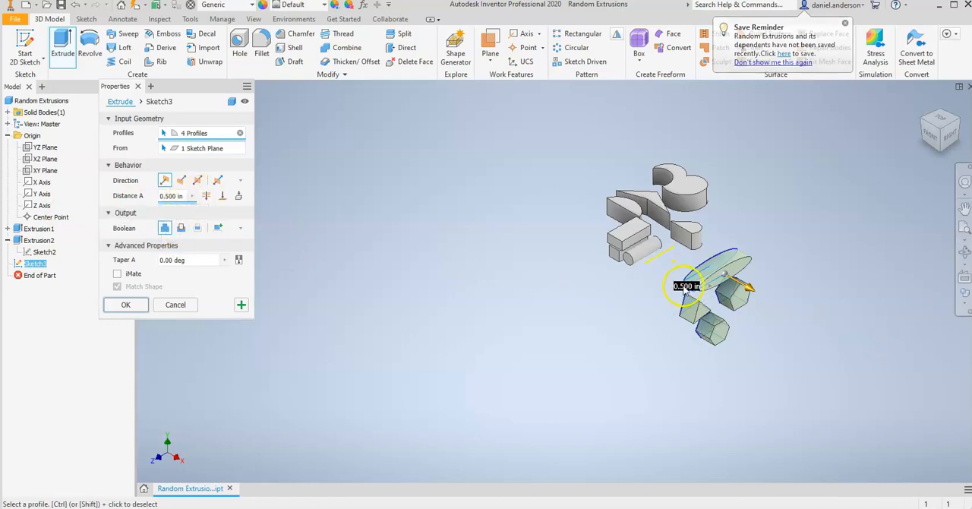
drag(750, 292, 783, 310)
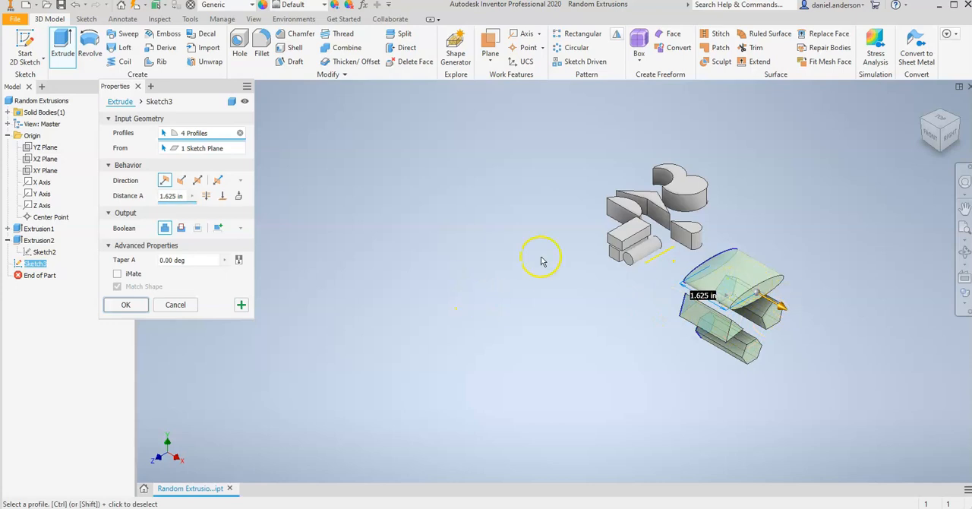
click(126, 304)
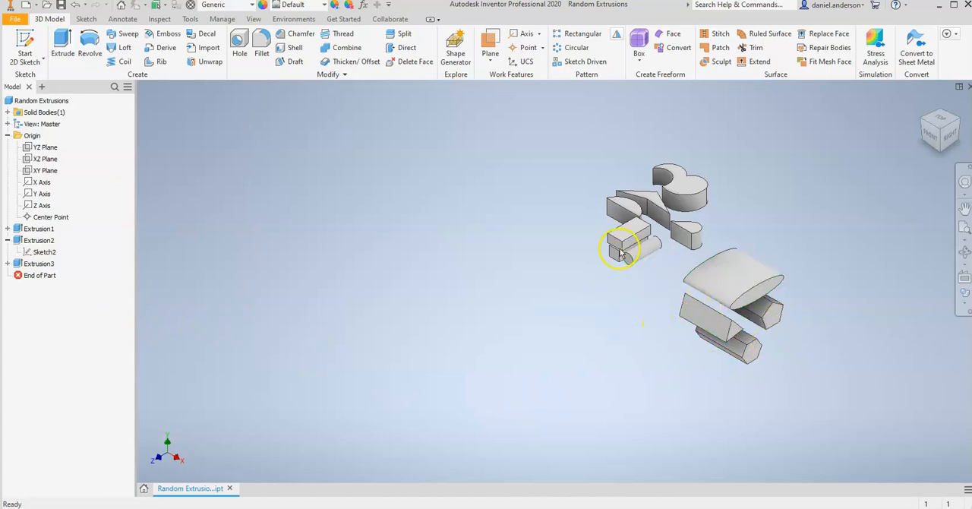
scroll(619, 254, up, 5)
scroll(617, 245, down, 2)
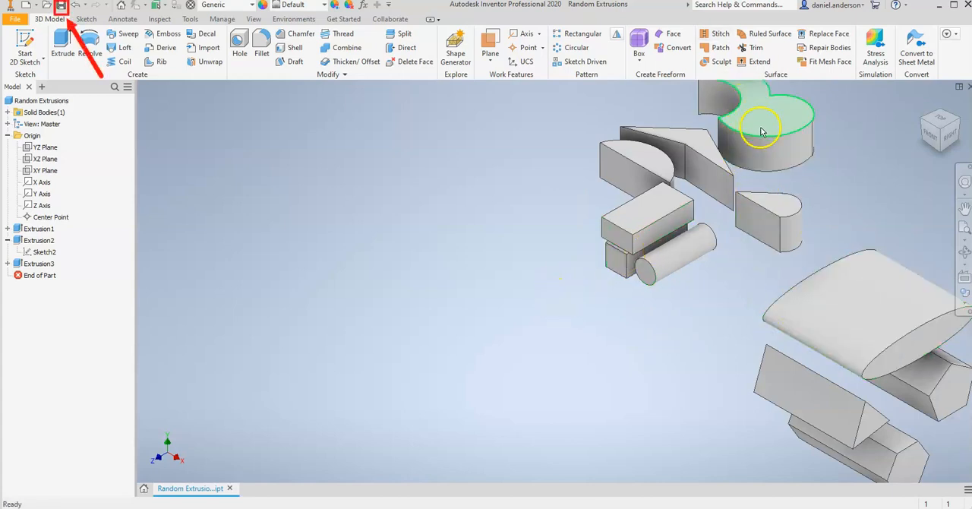
scroll(856, 174, down, 3)
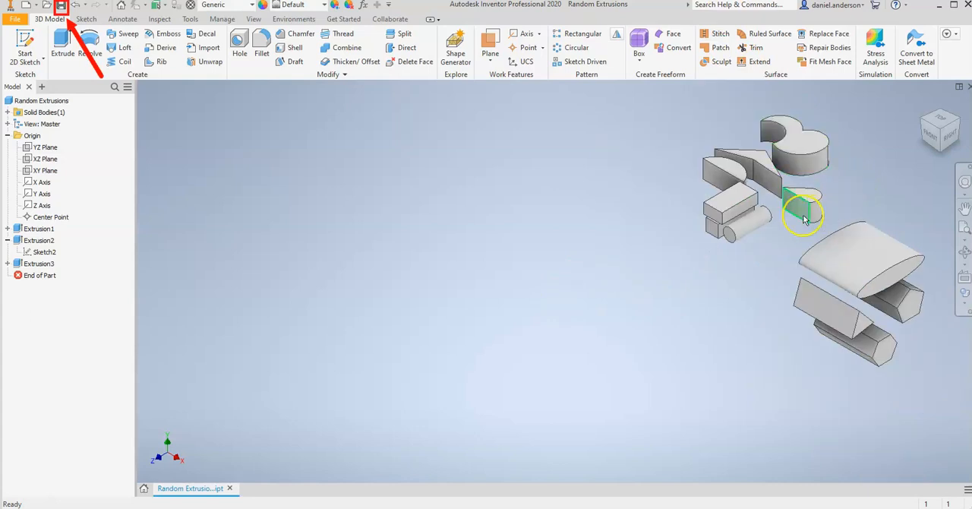